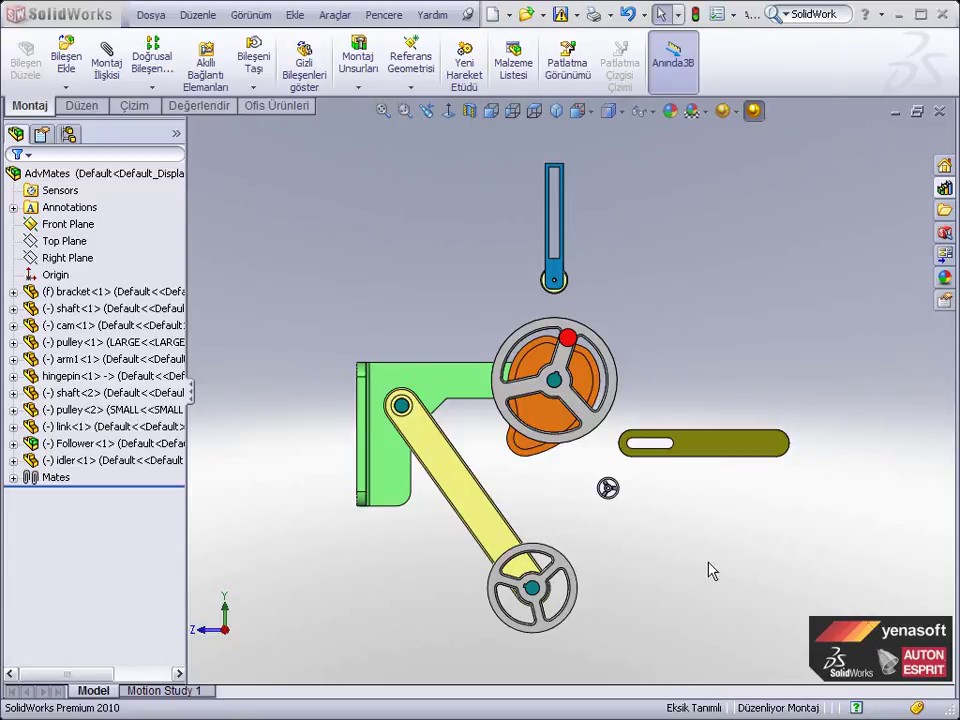
Step: Create a gear mate between the large and small pulley edges at a 350 mm : 250 mm ratio
click(108, 70)
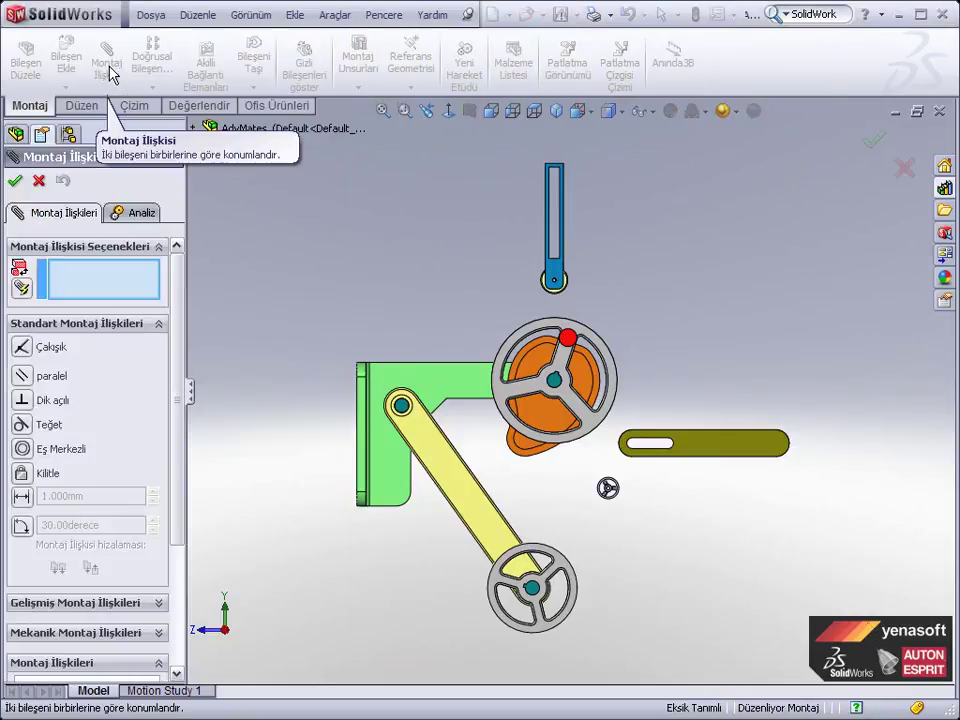
click(97, 633)
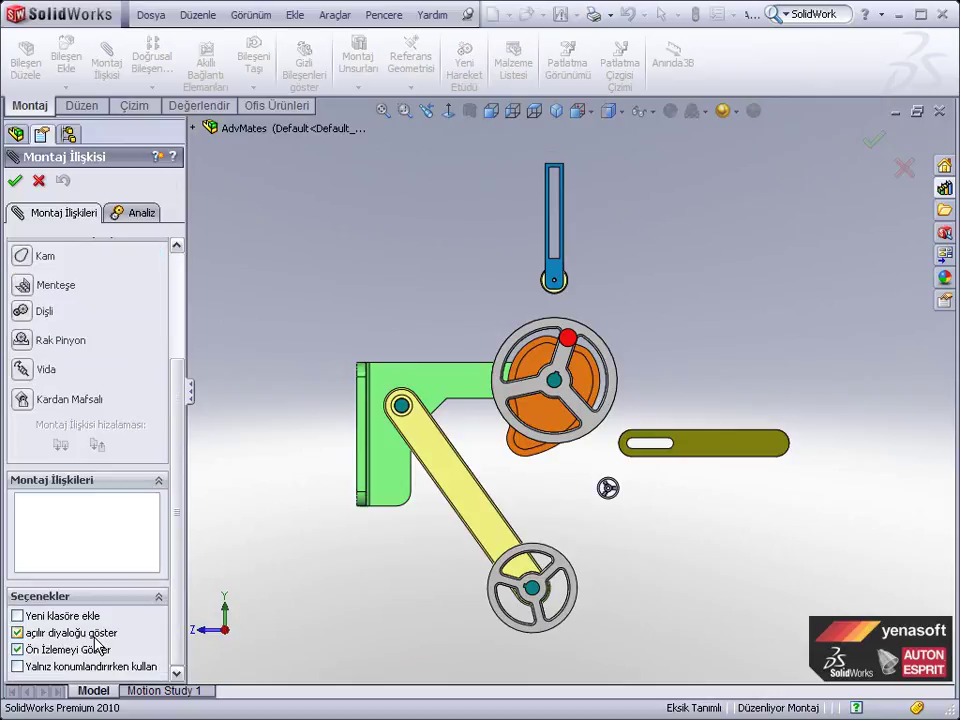
click(41, 312)
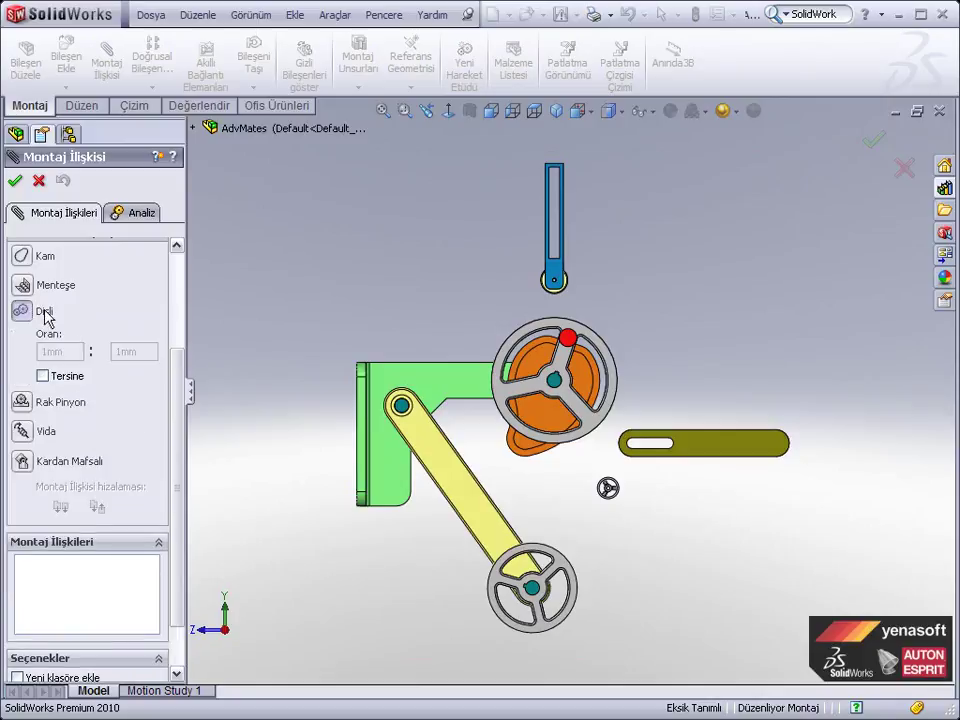
click(580, 324)
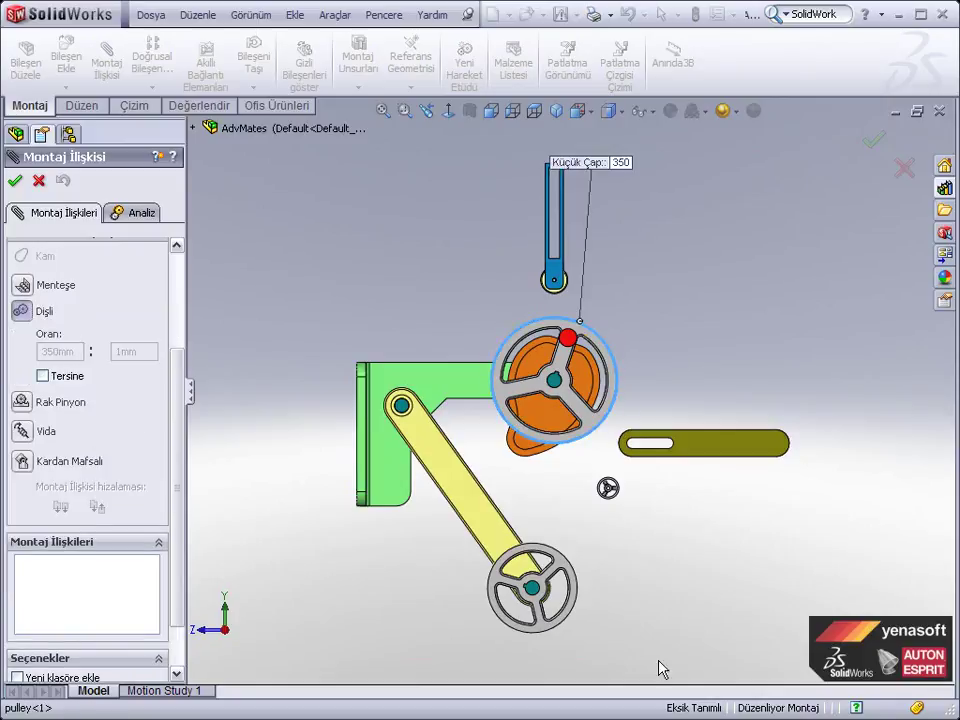
click(578, 605)
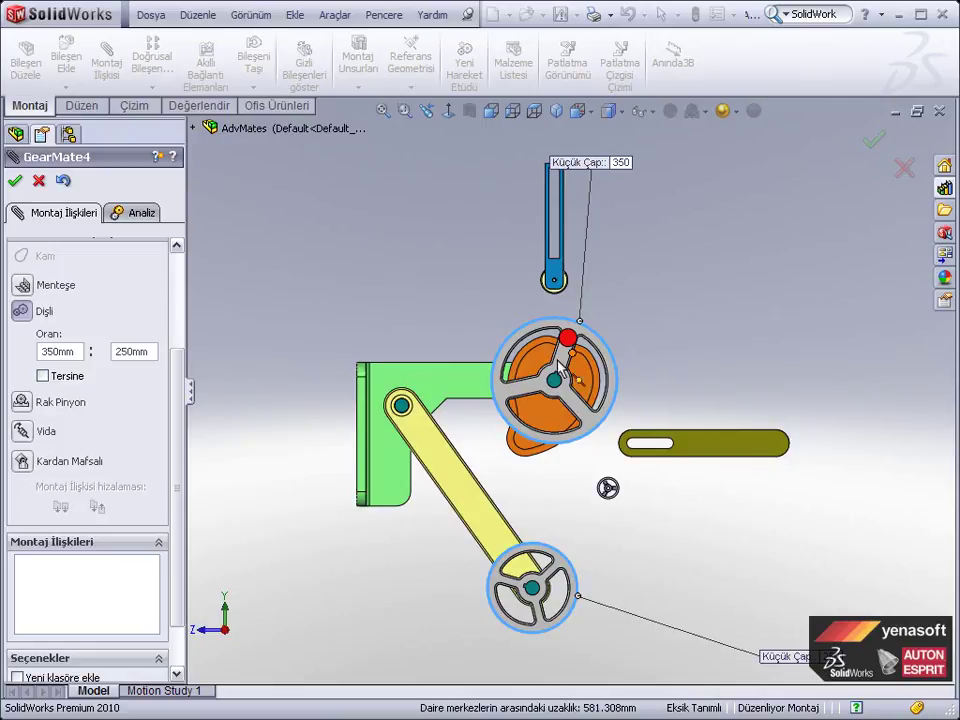
click(15, 181)
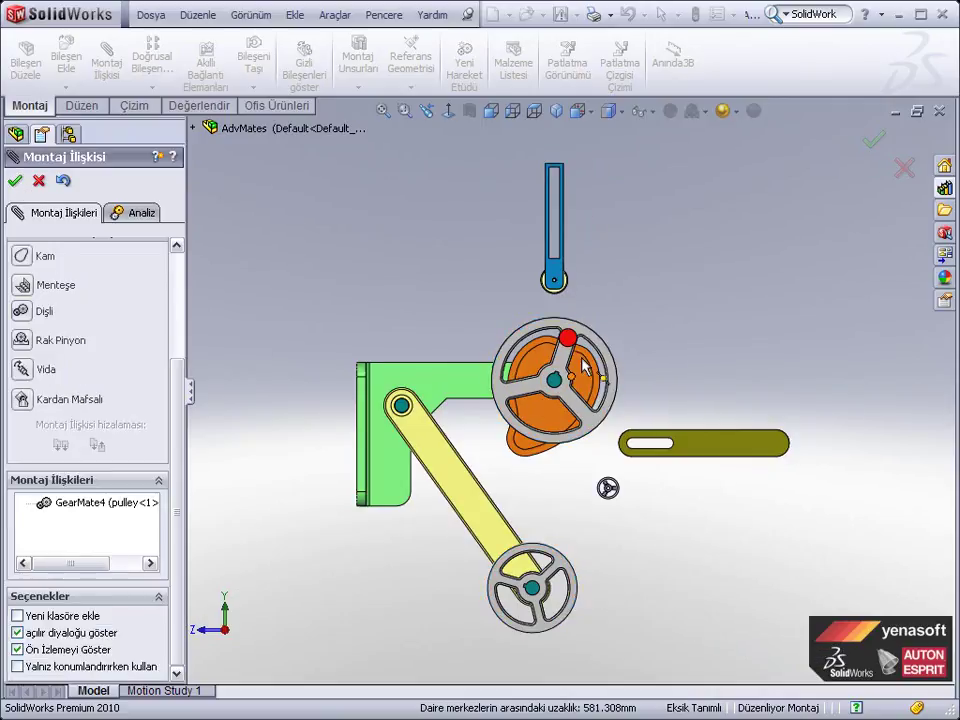
Step: Turn the large pulley to test the coupling, then delete GearMate4 and close the mate dialog
mouse_move(565, 340)
mouse_down()
mouse_move(600, 360)
mouse_move(568, 429)
mouse_move(514, 369)
mouse_move(568, 336)
mouse_move(595, 408)
mouse_move(609, 388)
mouse_move(516, 336)
mouse_move(508, 386)
mouse_move(493, 340)
mouse_move(574, 326)
mouse_move(604, 369)
mouse_move(606, 392)
mouse_up()
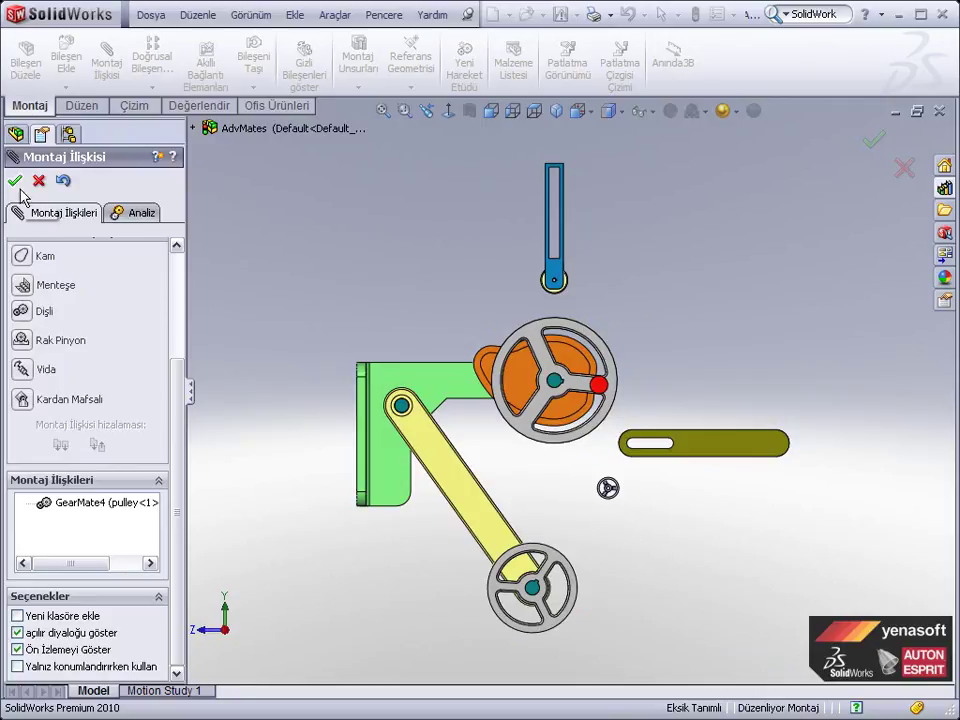
click(80, 502)
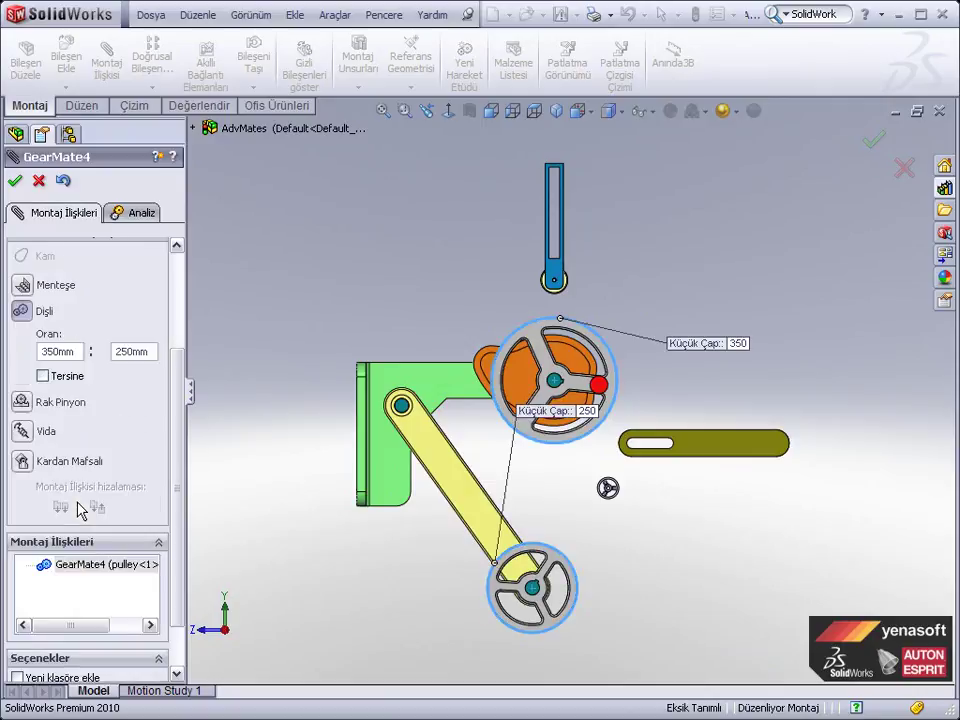
right_click(82, 572)
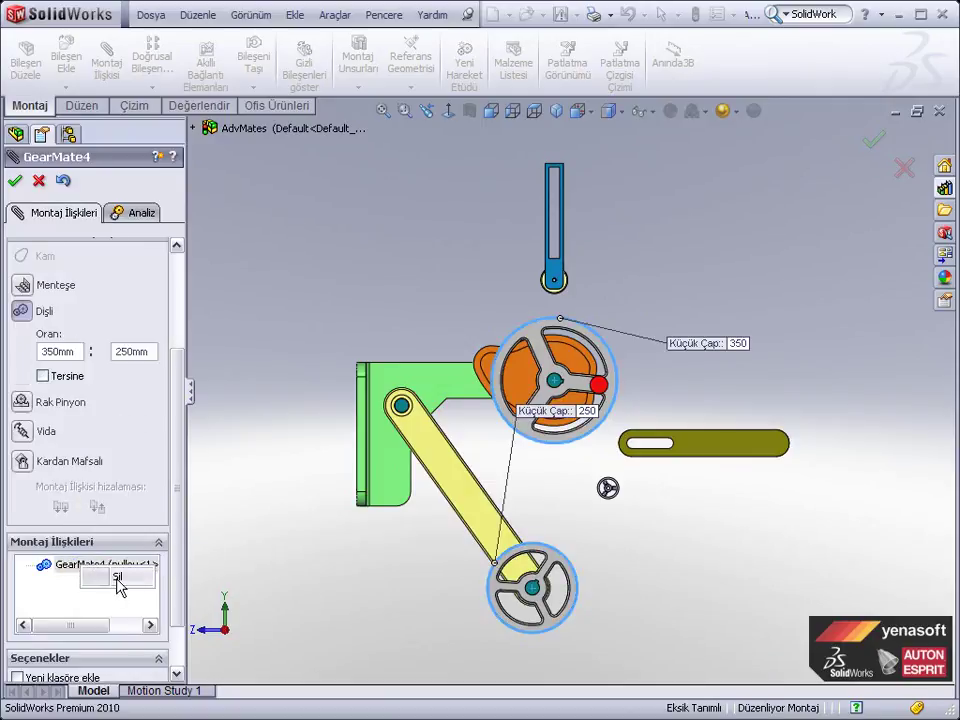
click(118, 583)
click(16, 182)
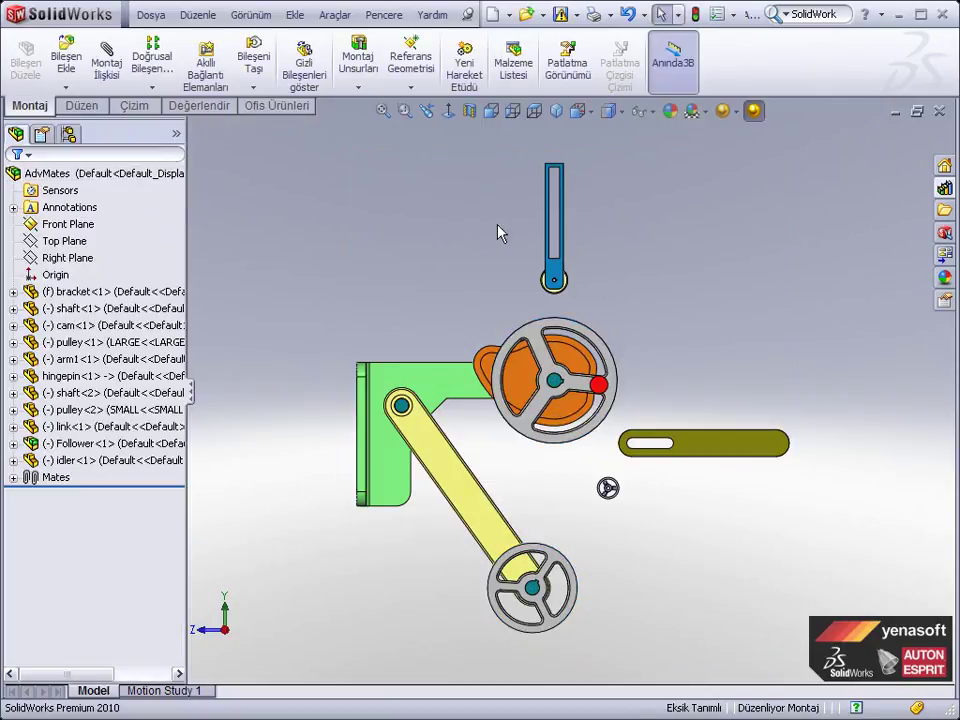
Step: Start a Belt/Chain feature with the large pulley, small pulley and idler edges as members
click(358, 88)
click(379, 200)
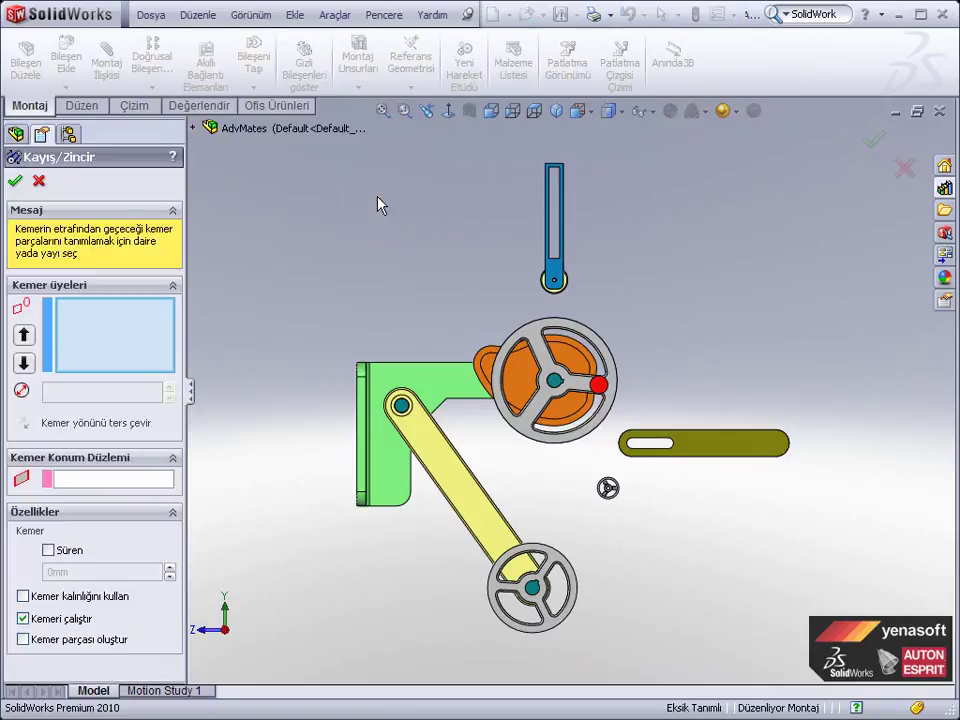
click(581, 326)
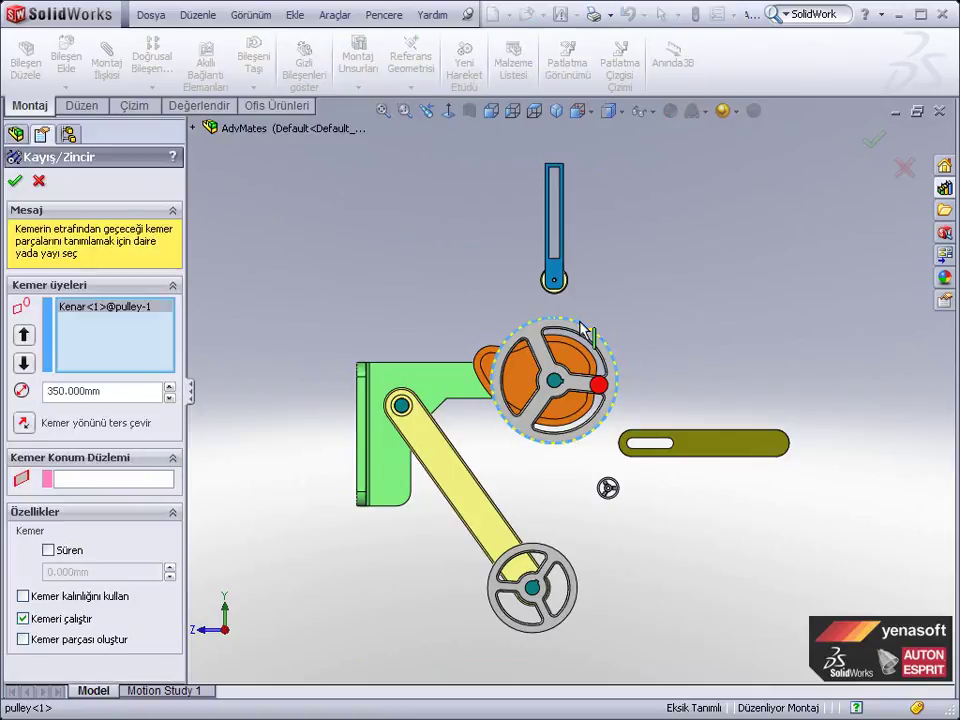
click(584, 557)
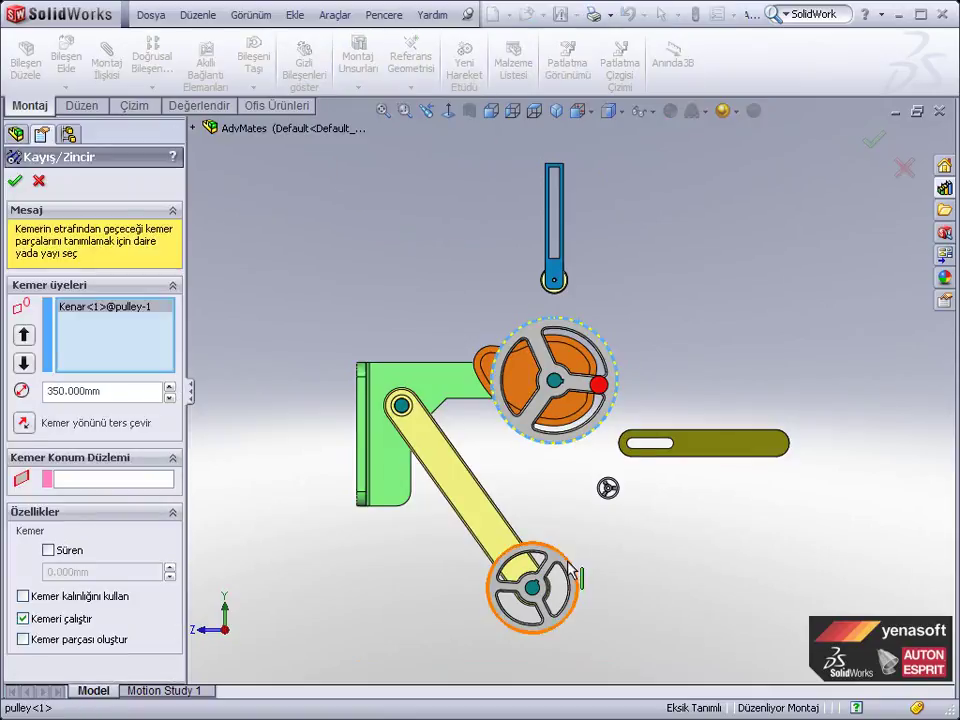
click(610, 496)
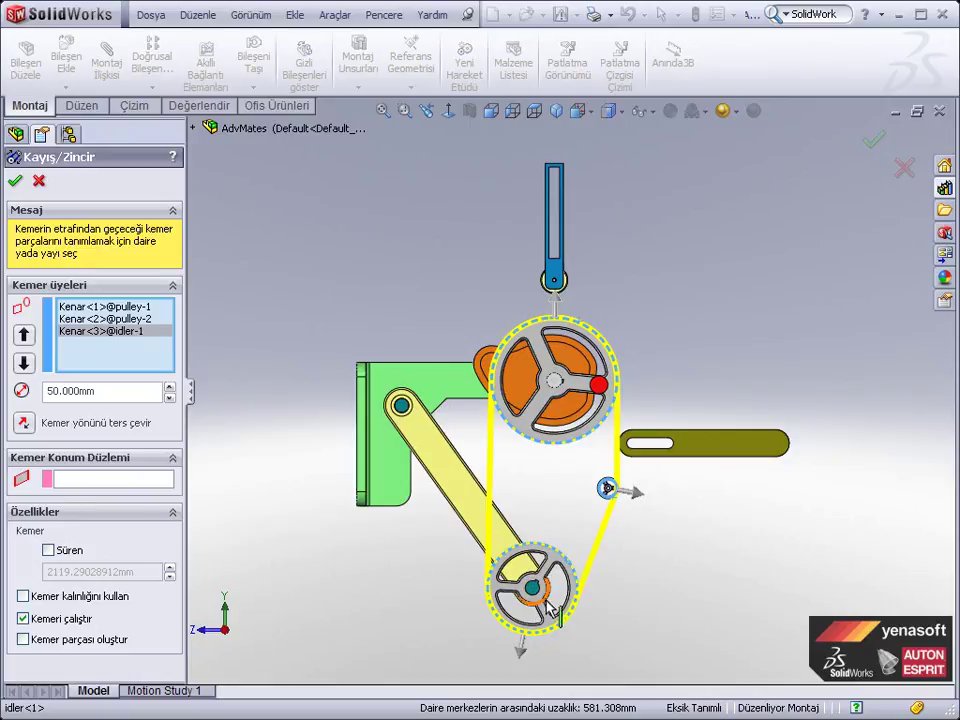
Step: Drag the small pulley to reshape the belt, then make the belt length driving at 2300 mm
mouse_move(548, 606)
mouse_down()
mouse_move(553, 545)
mouse_move(560, 563)
mouse_up()
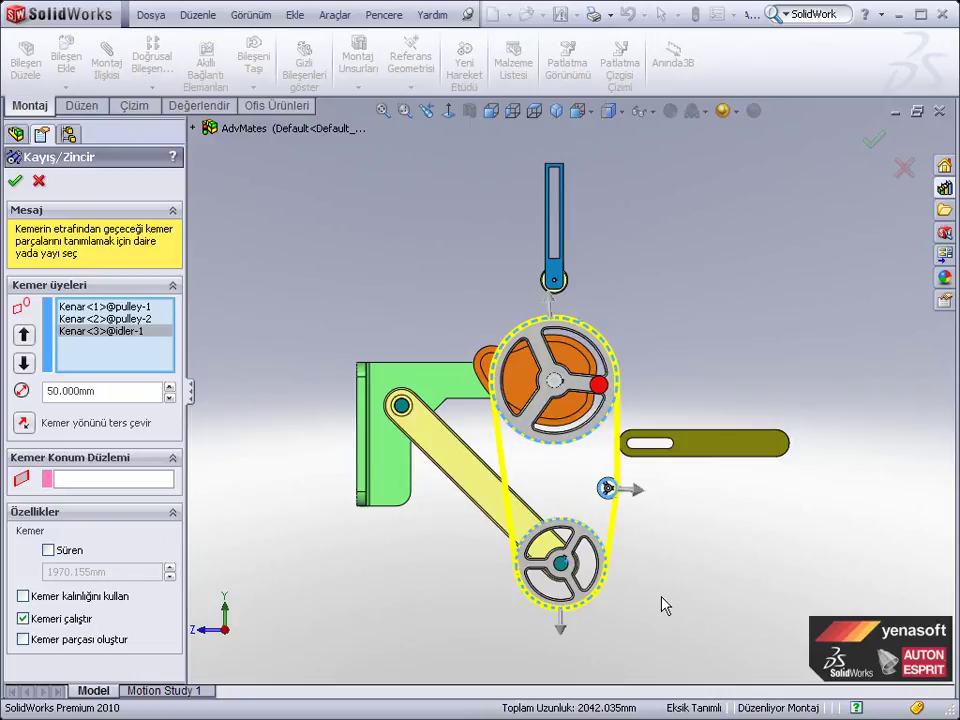
drag(561, 565, 425, 577)
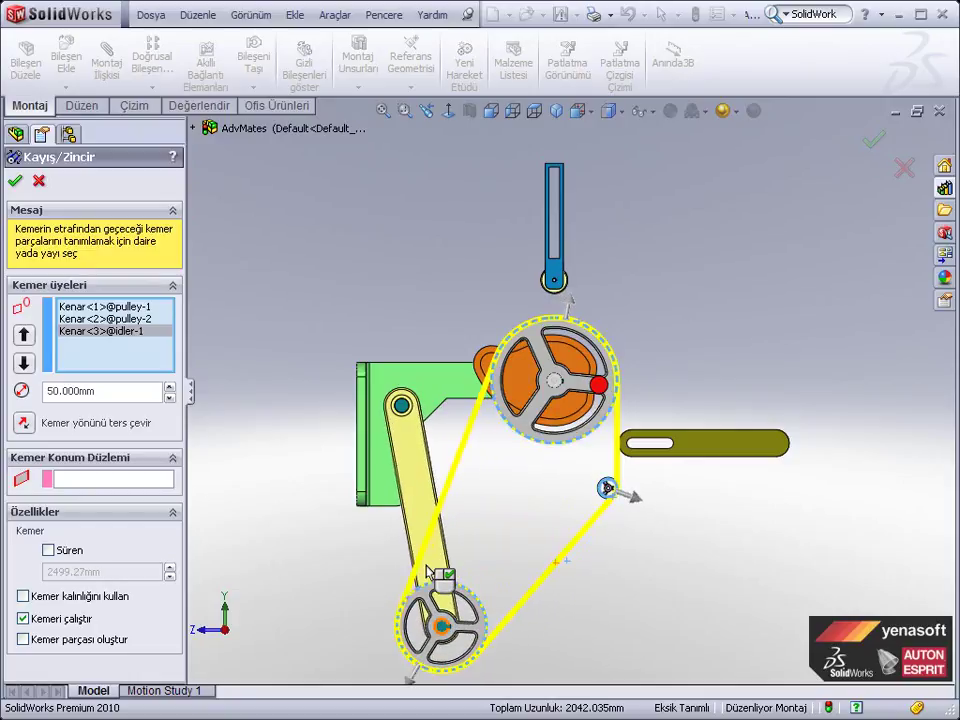
click(48, 550)
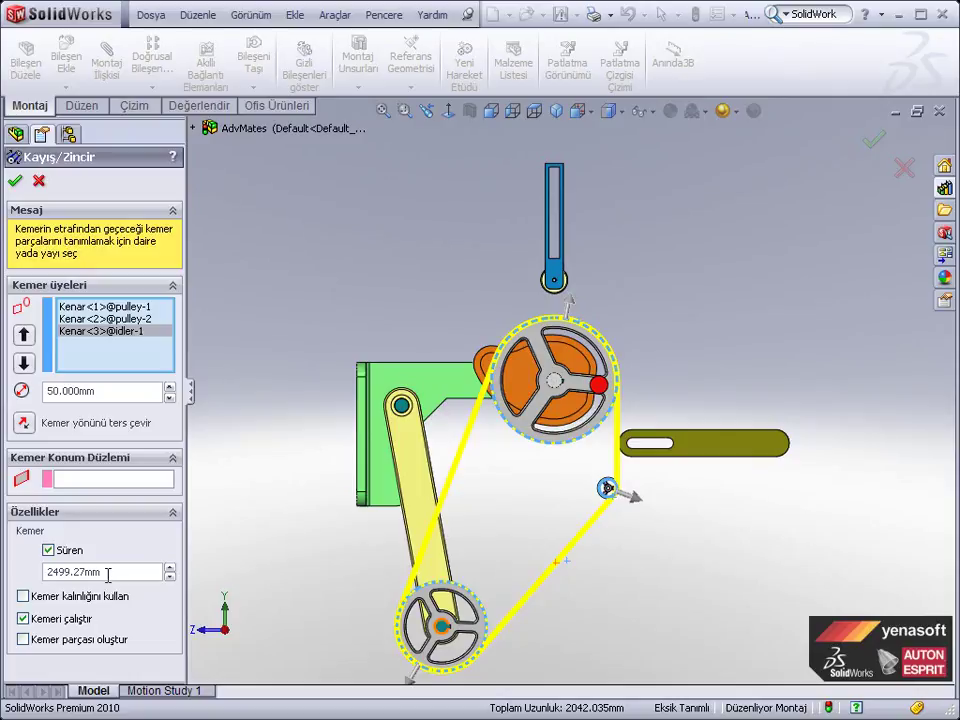
drag(108, 573, 38, 573)
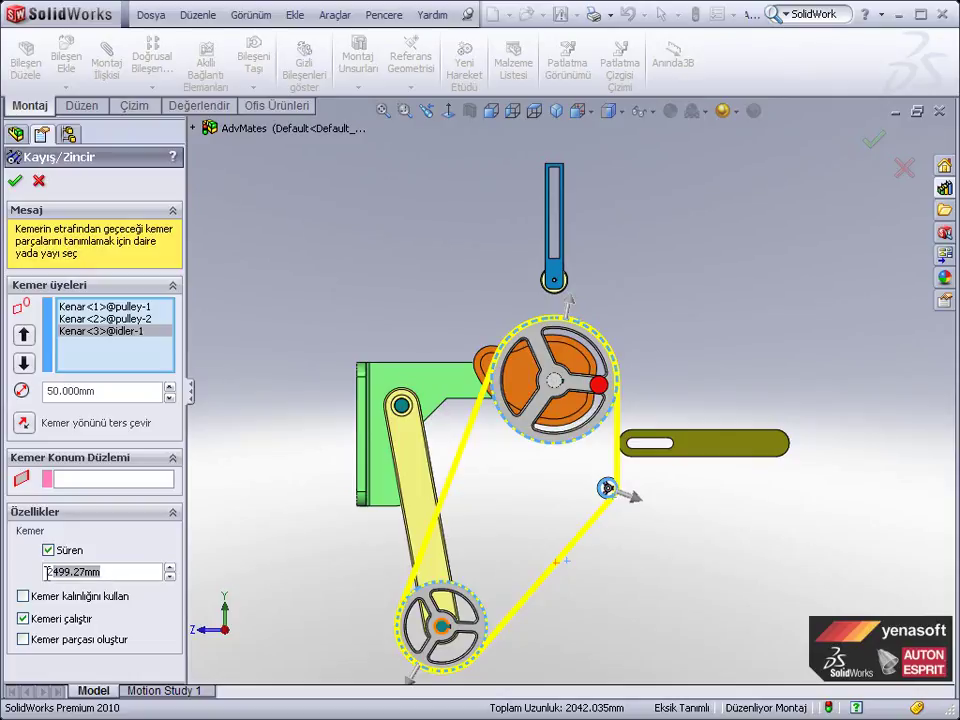
text(2300)
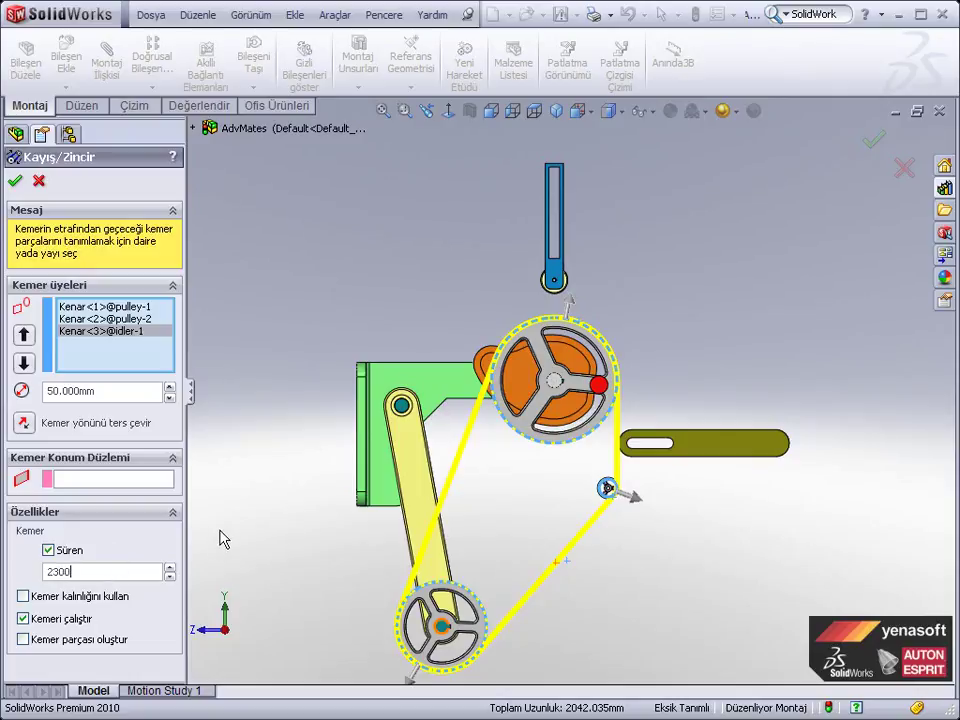
key(Return)
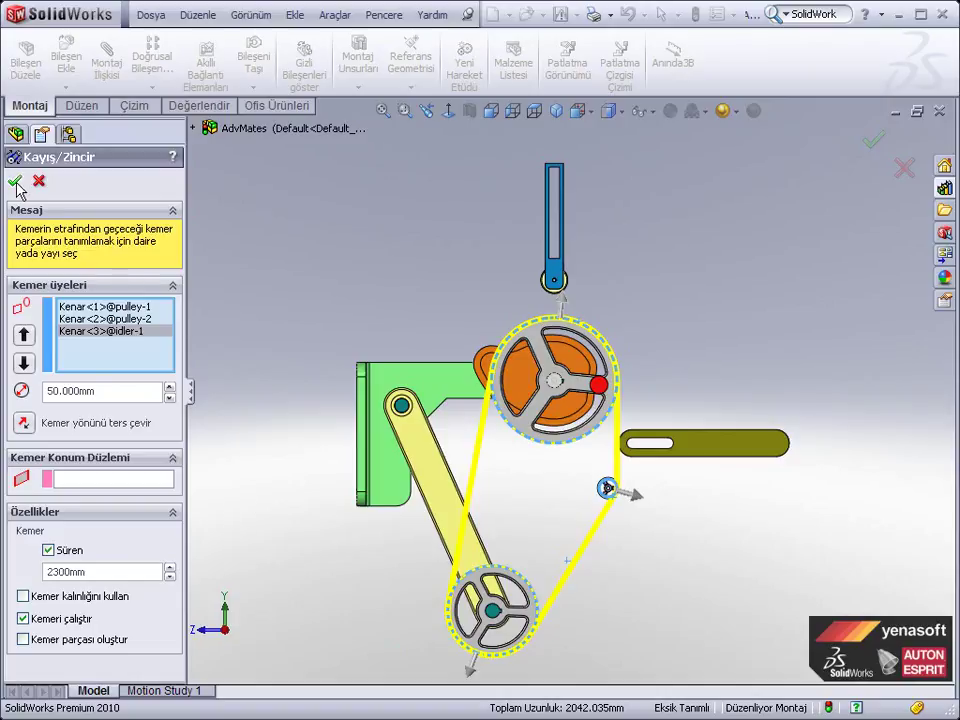
Step: Create belt Kemer1 and rotate the large pulley to confirm the cam turns with it
click(15, 181)
mouse_move(560, 350)
mouse_down()
mouse_move(603, 424)
mouse_move(561, 424)
mouse_move(514, 386)
mouse_move(523, 336)
mouse_move(617, 375)
mouse_move(569, 449)
mouse_move(489, 349)
mouse_move(606, 380)
mouse_move(499, 425)
mouse_move(565, 330)
mouse_move(583, 439)
mouse_move(490, 336)
mouse_move(619, 400)
mouse_move(574, 439)
mouse_move(561, 422)
mouse_up()
key(Escape)
key(Escape)
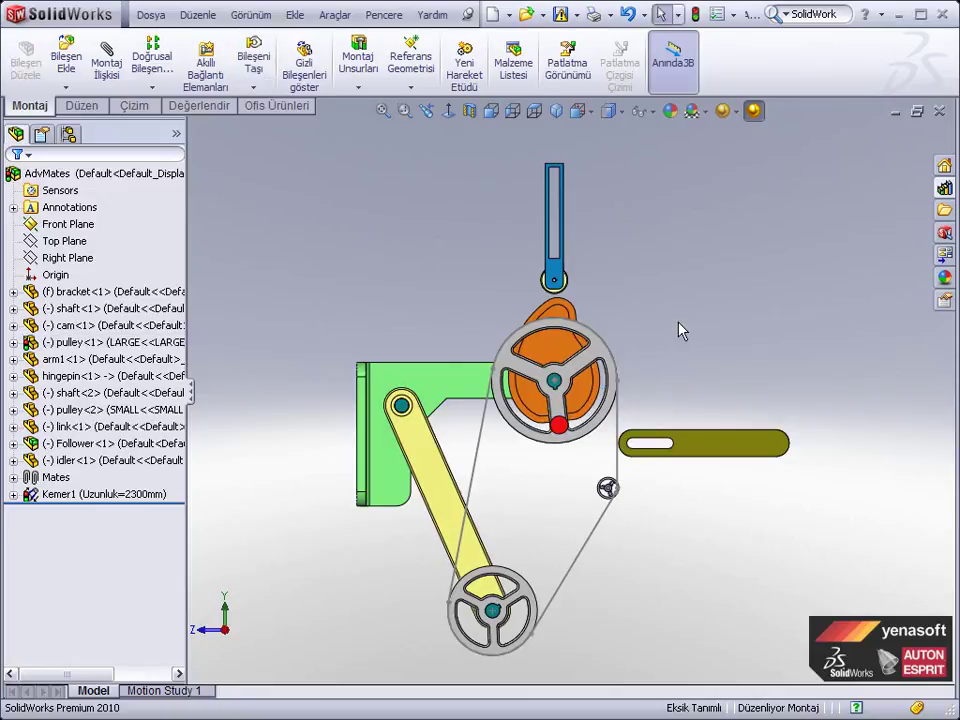
middle_drag(630, 486, 652, 490)
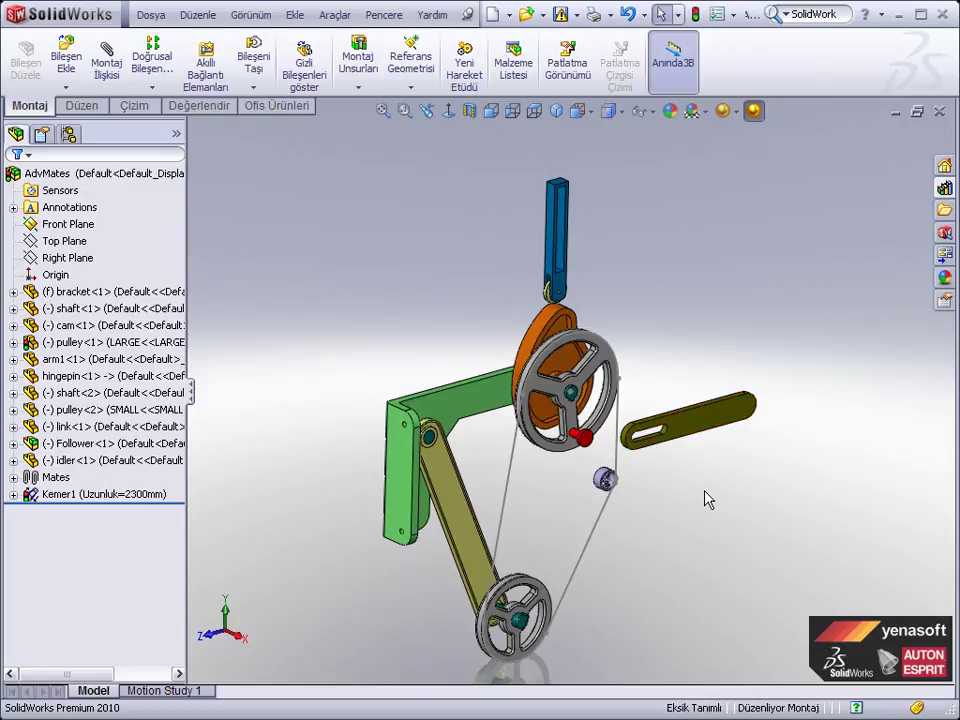
Step: Select the slotted link's Top plane in the FeatureManager tree
click(700, 437)
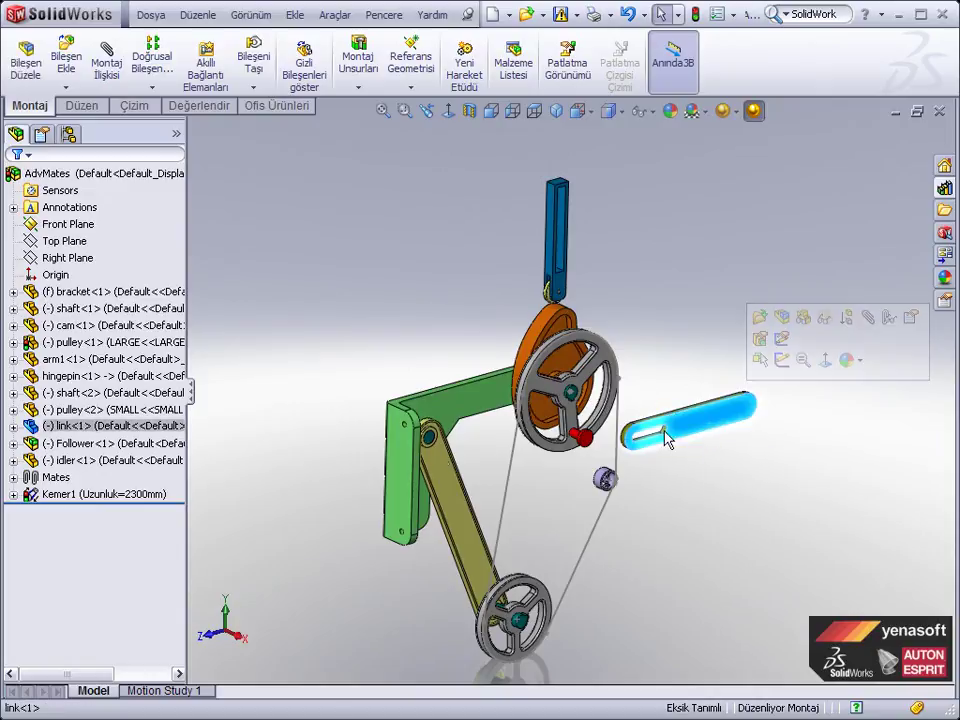
click(13, 426)
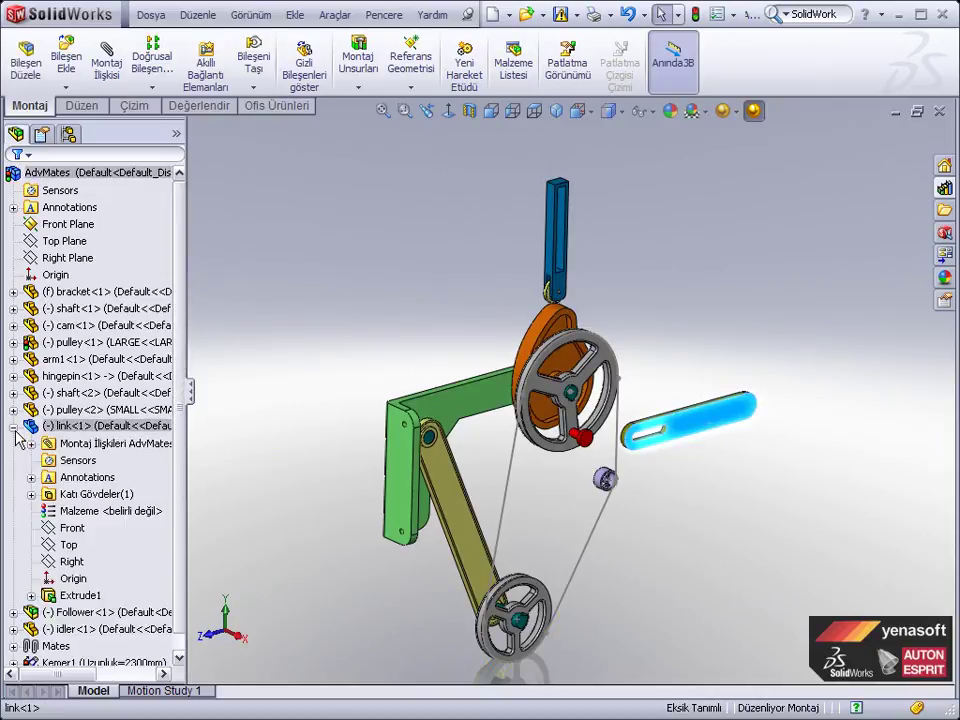
click(67, 546)
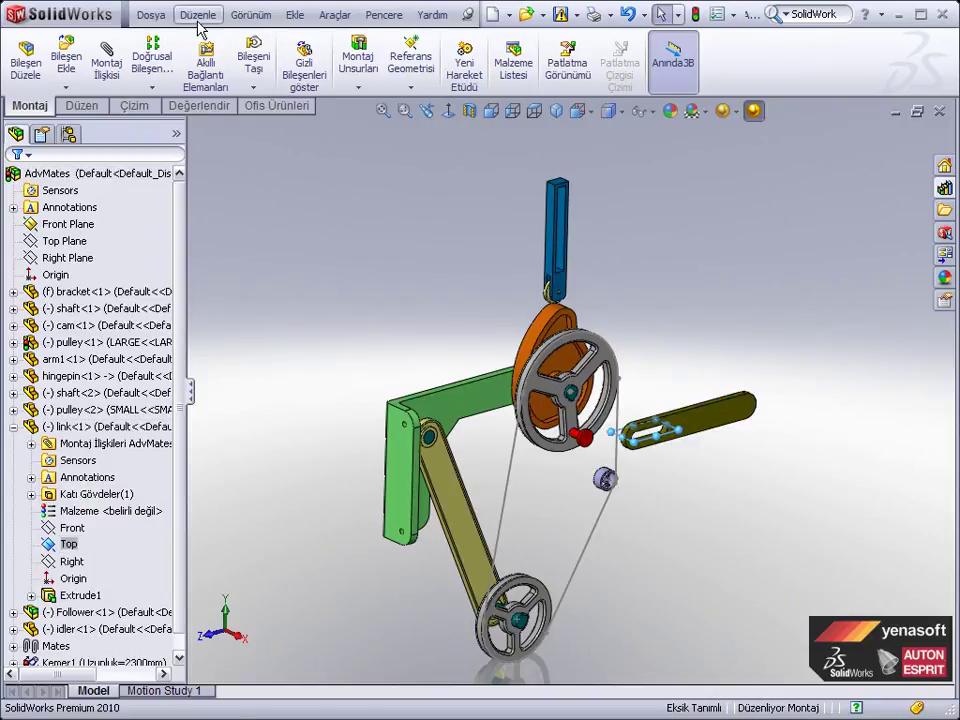
Step: Turn on Temporary Axes, zoom in, and start a new mate from the Top plane
click(251, 15)
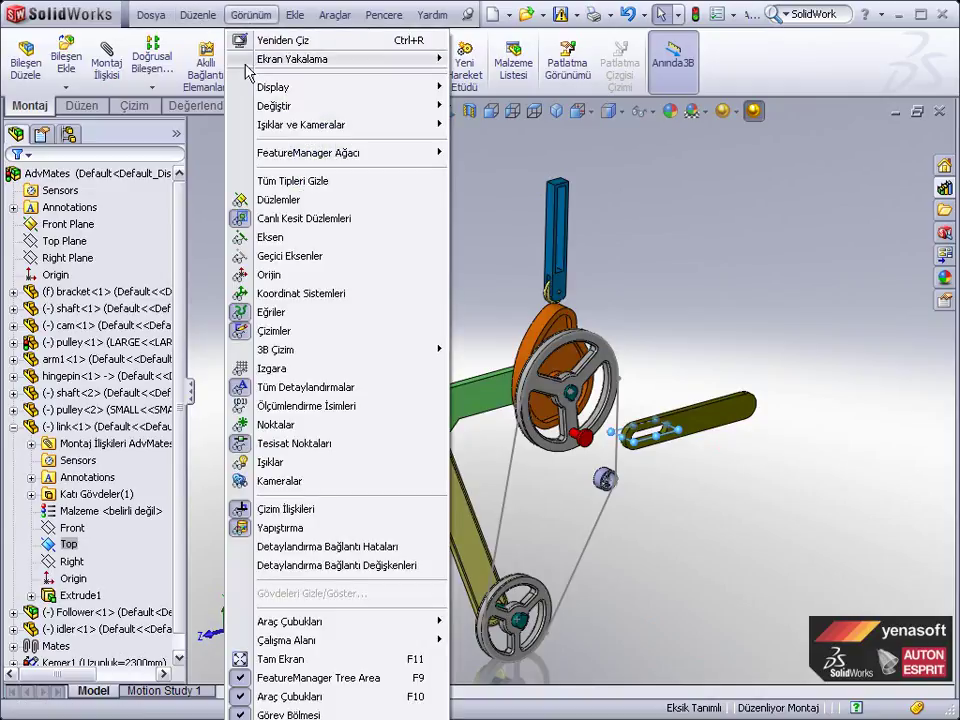
click(285, 262)
scroll(620, 430, down, 2)
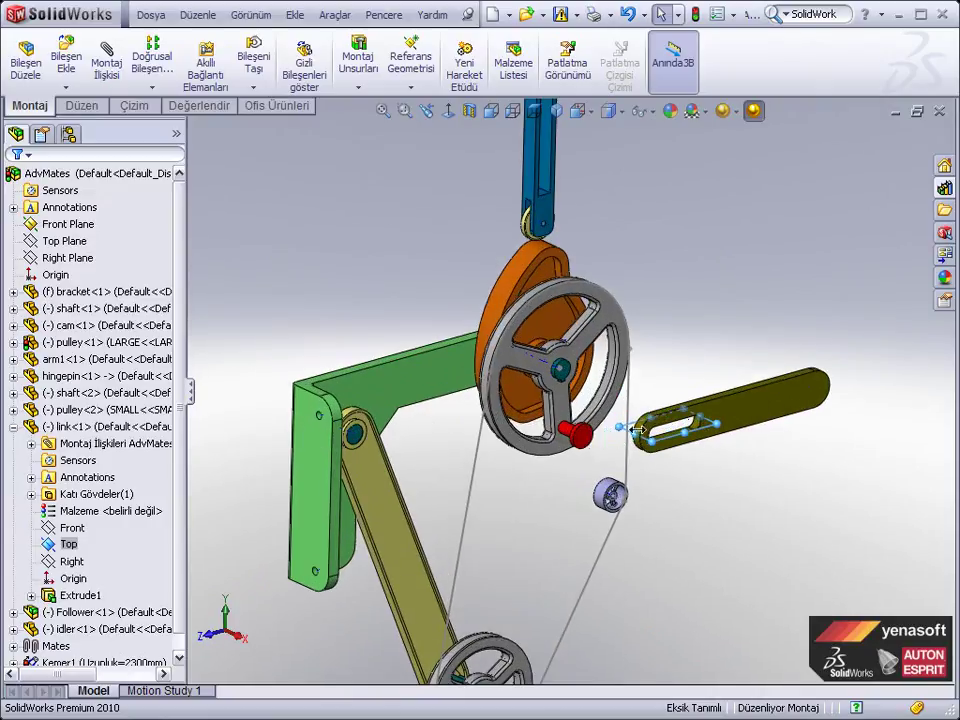
scroll(625, 428, down, 2)
scroll(560, 420, down, 3)
scroll(548, 416, down, 2)
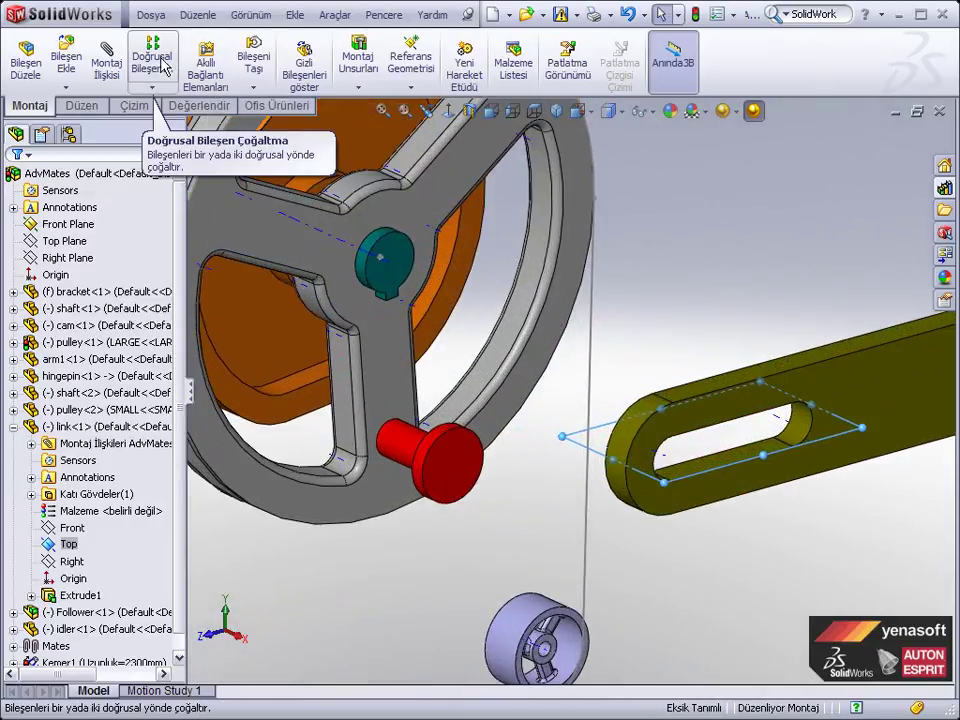
click(115, 80)
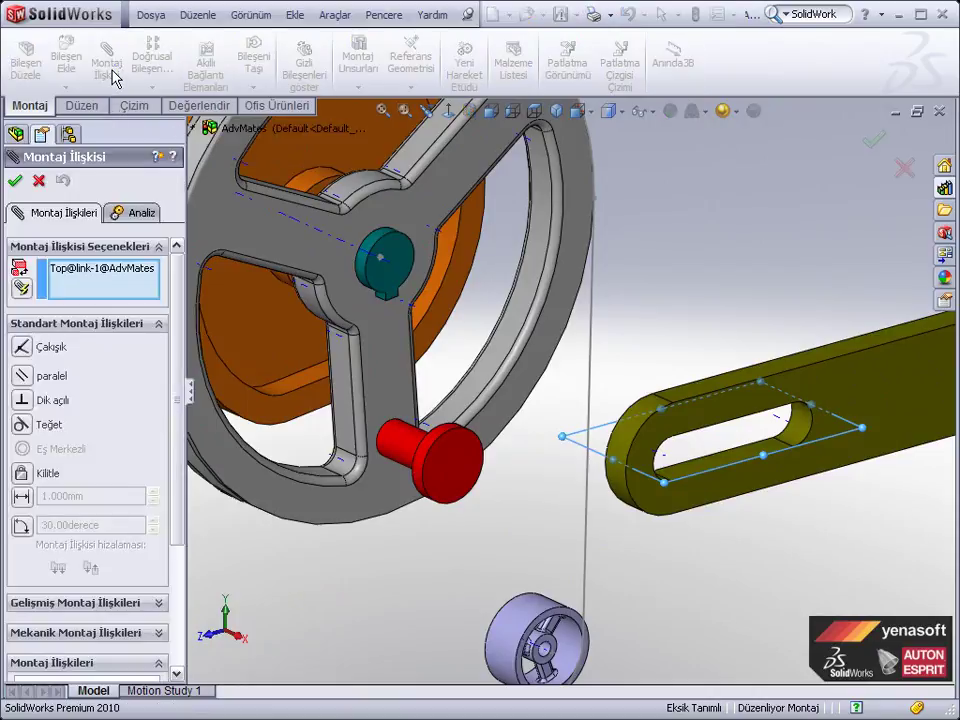
Step: Mate the link's Top plane coincident to the large pulley's Axis1
click(413, 453)
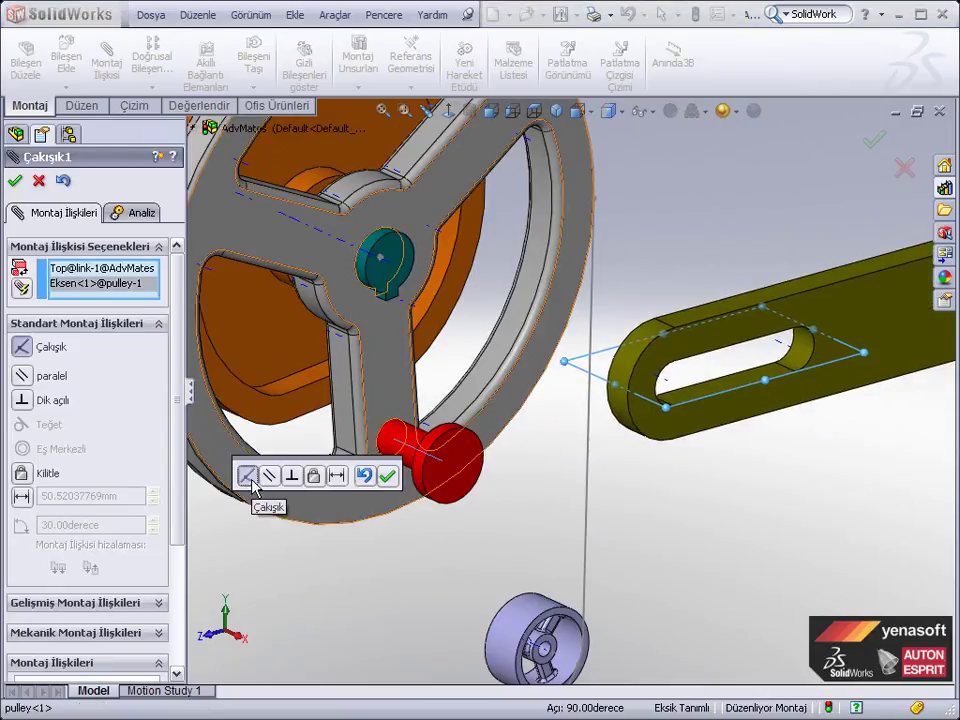
click(387, 476)
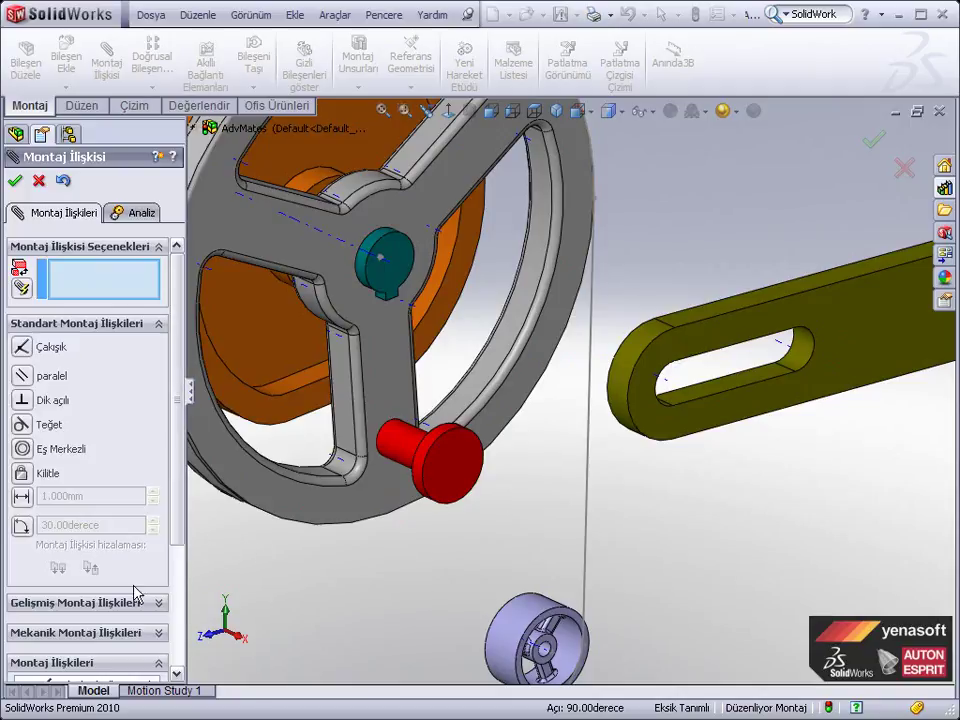
Step: Set up a limit-distance mate between the pulley's Axis1 and the link's Right plane
click(97, 603)
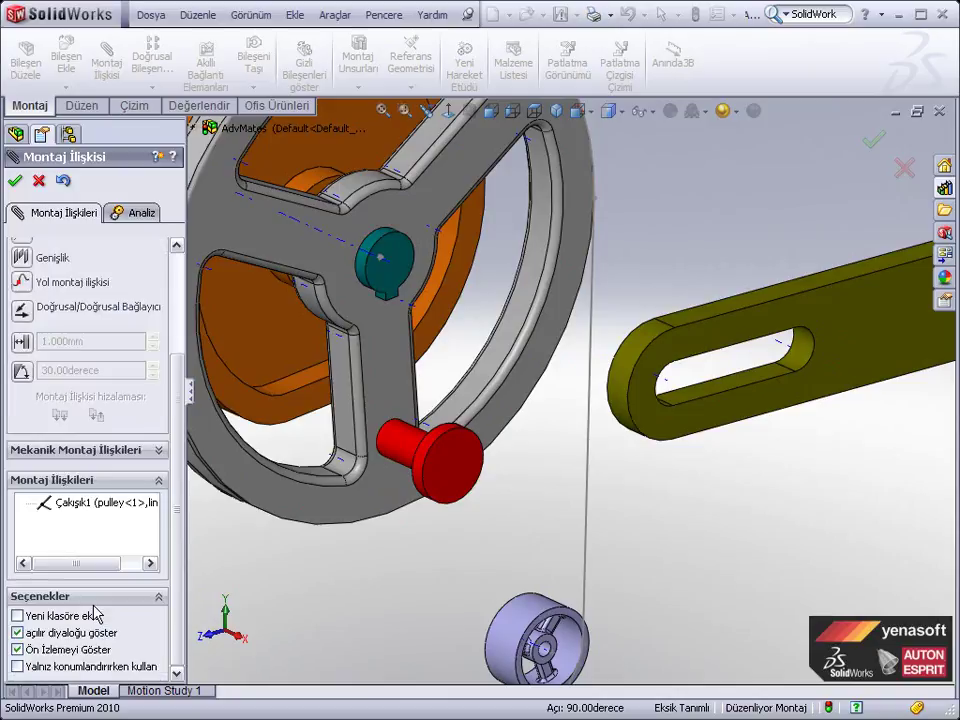
scroll(180, 490, up, 3)
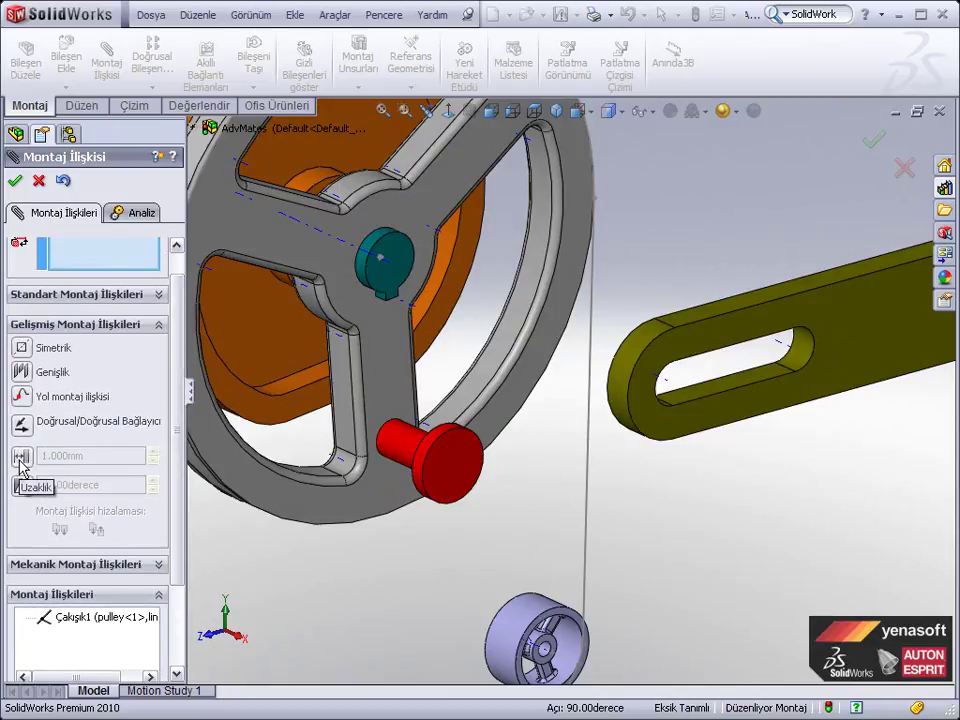
click(19, 465)
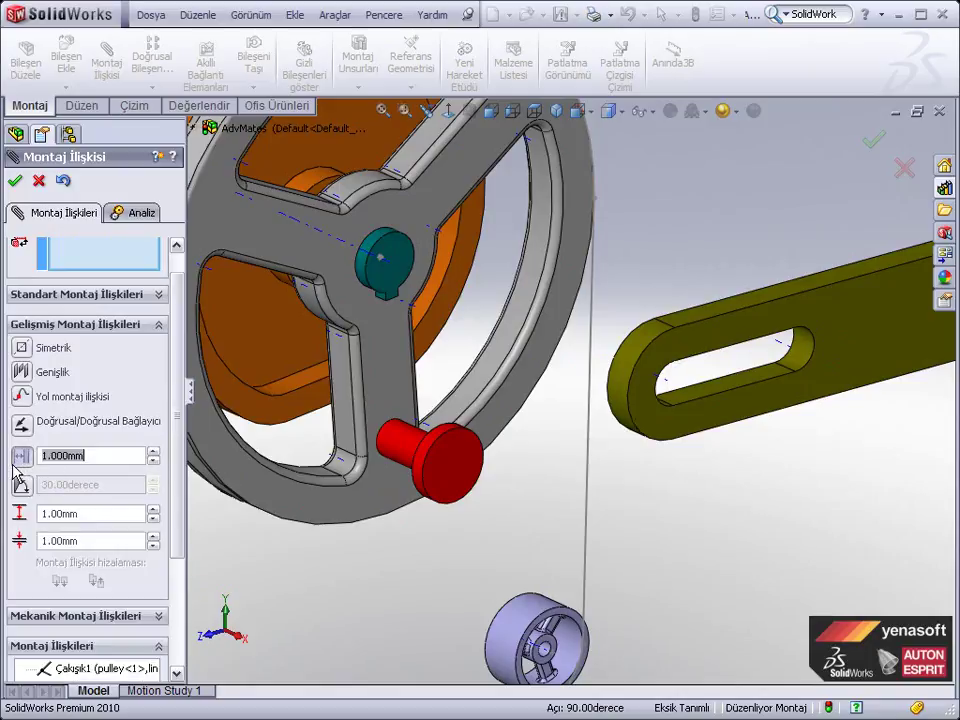
click(405, 452)
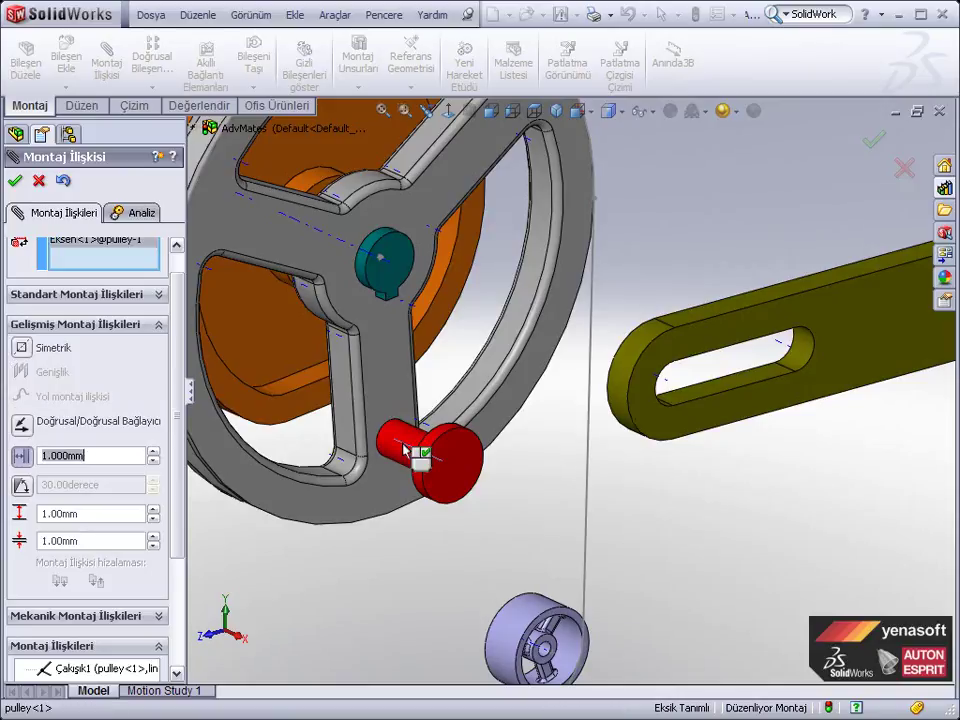
click(197, 133)
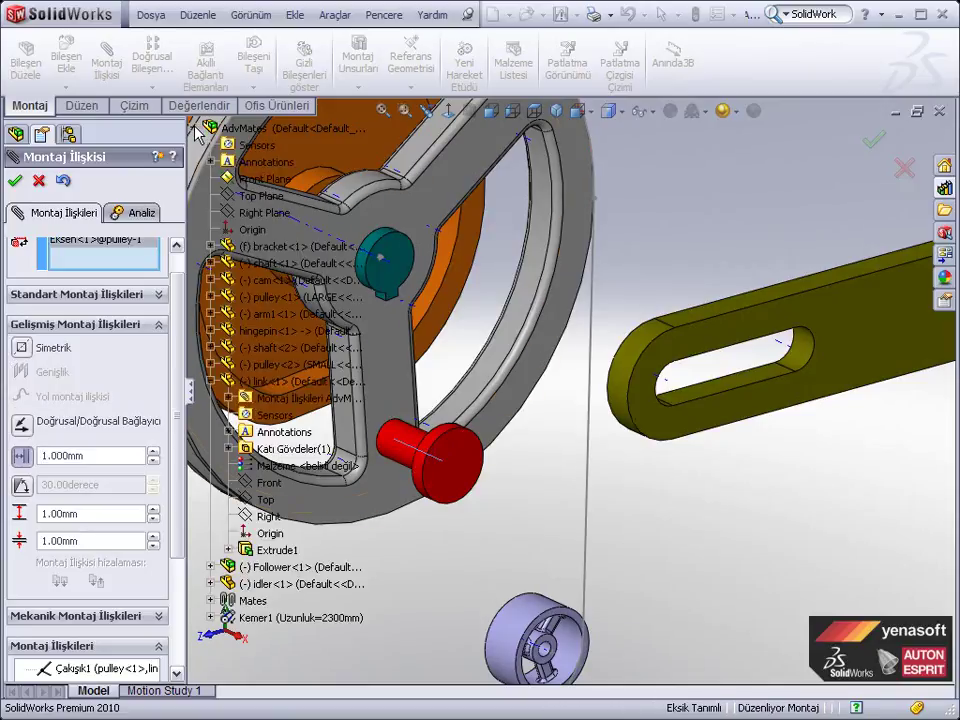
click(268, 517)
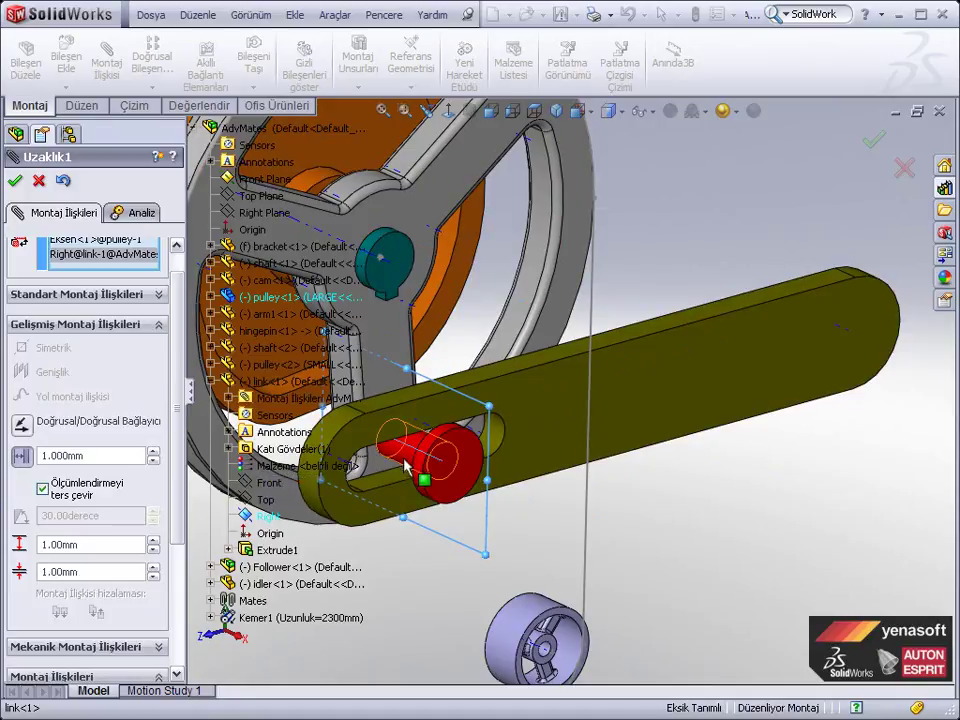
click(196, 133)
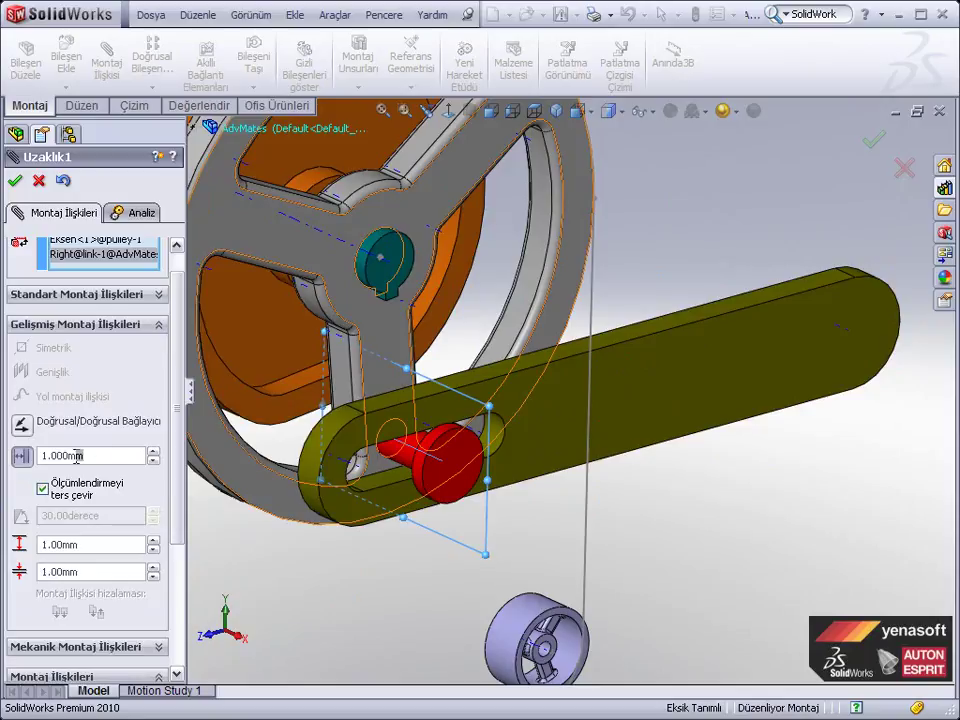
Step: Give it a 0 mm distance with limits from -50 mm to 50 mm, and accept
drag(76, 457, 39, 455)
text(0)
click(91, 545)
text(50)
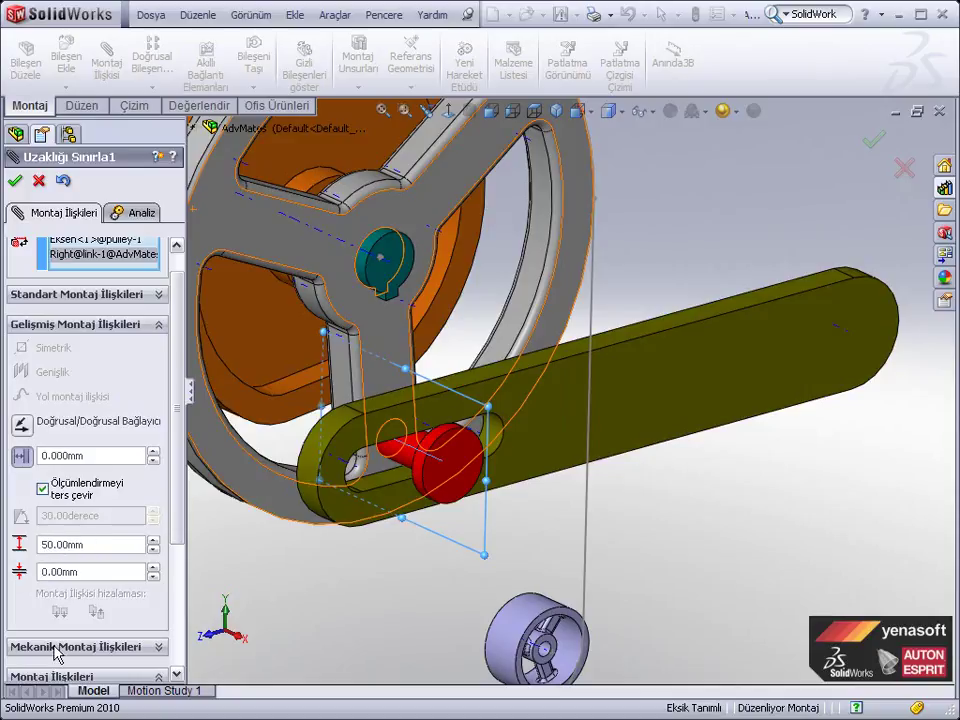
text(-5)
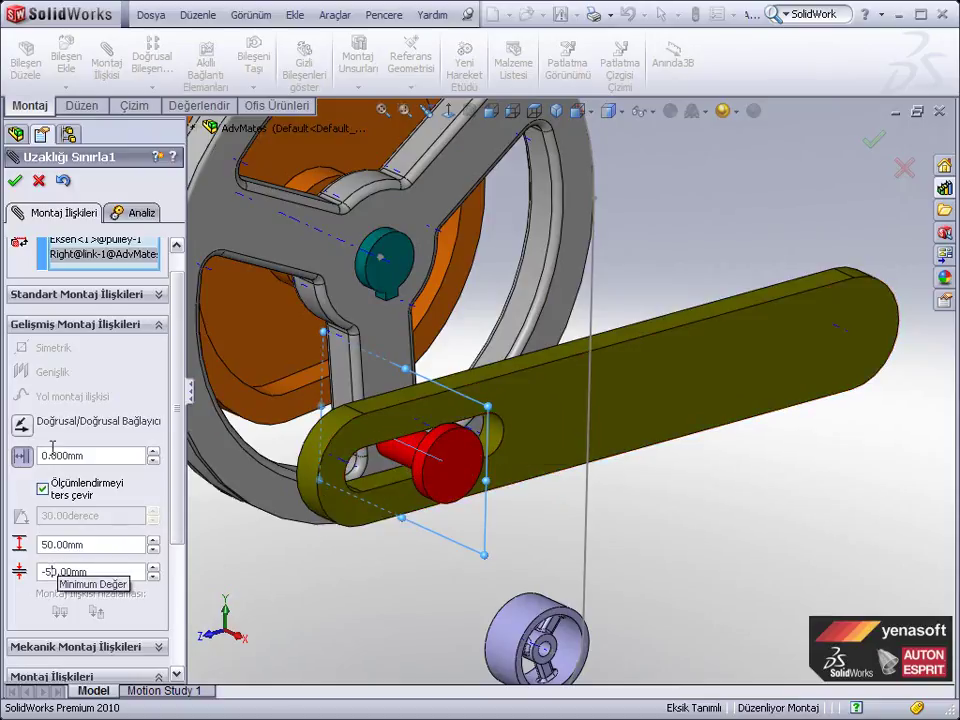
click(15, 181)
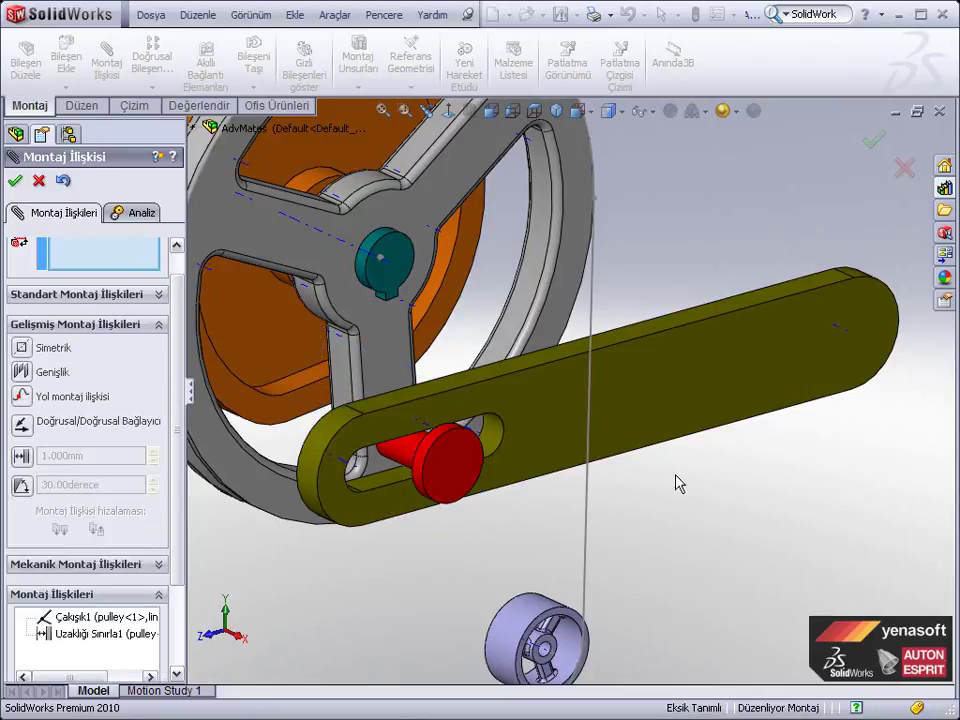
Step: Zoom to fit, then zoom in on the cam and the follower's roller
key(f)
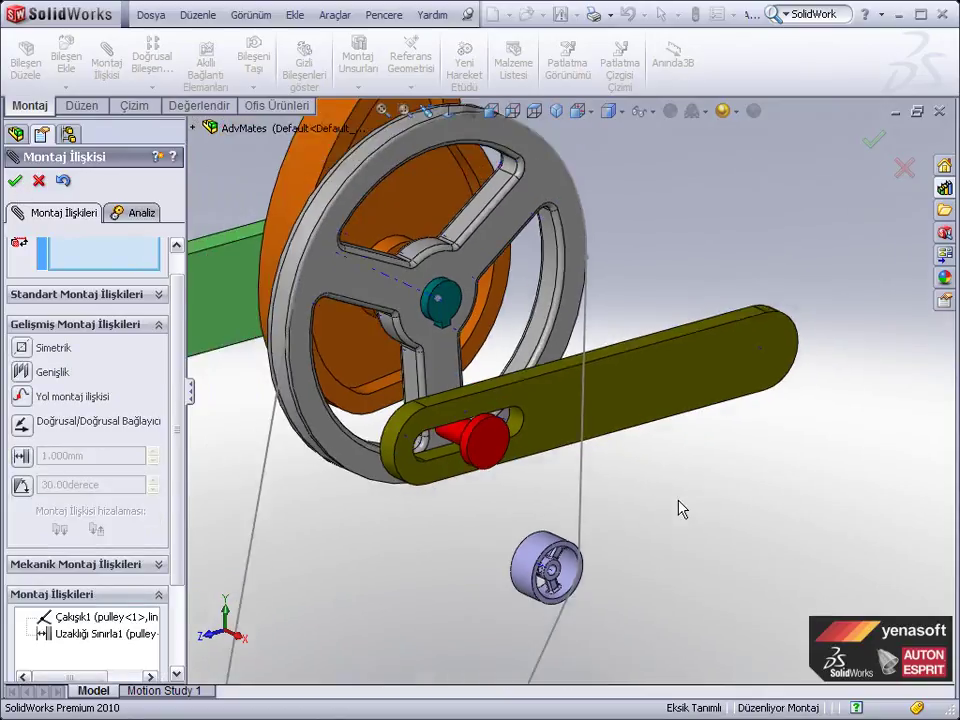
scroll(532, 246, down, 1)
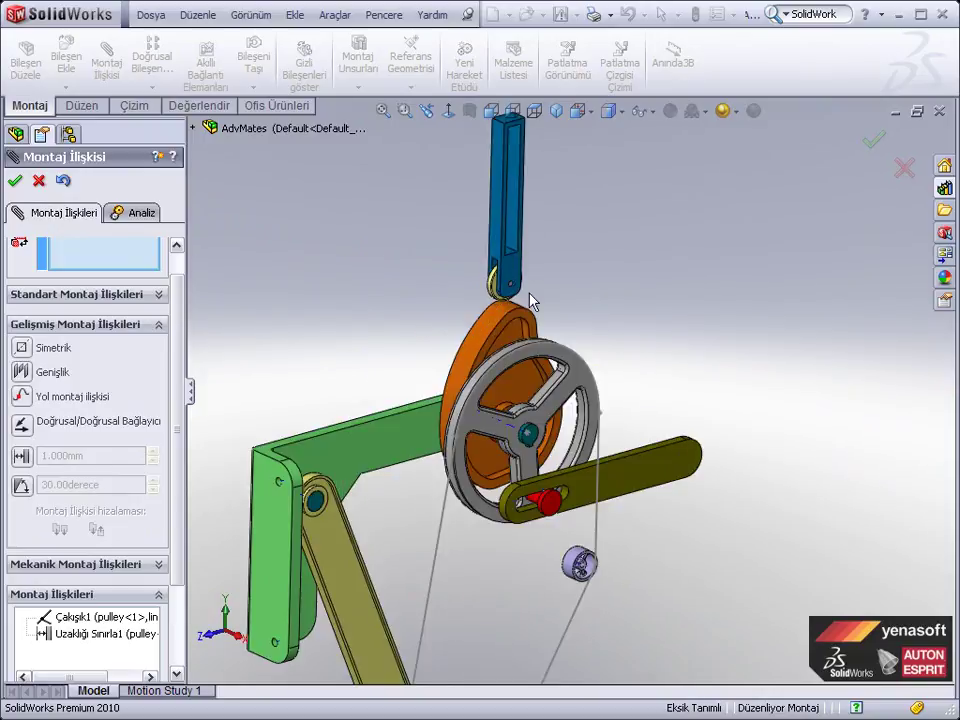
scroll(470, 300, down, 3)
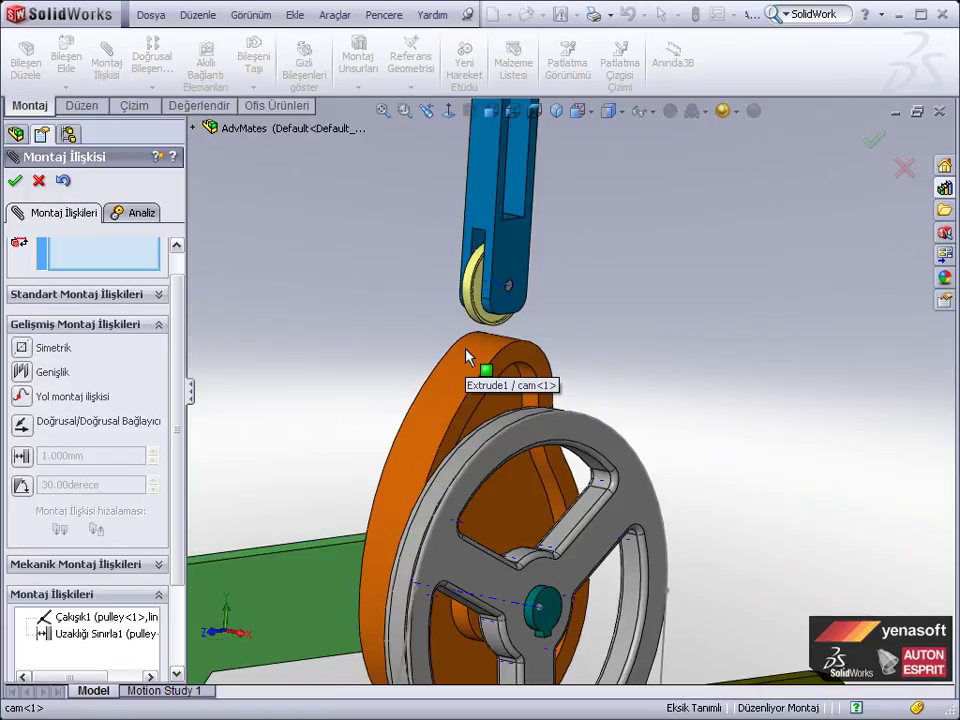
drag(177, 422, 180, 390)
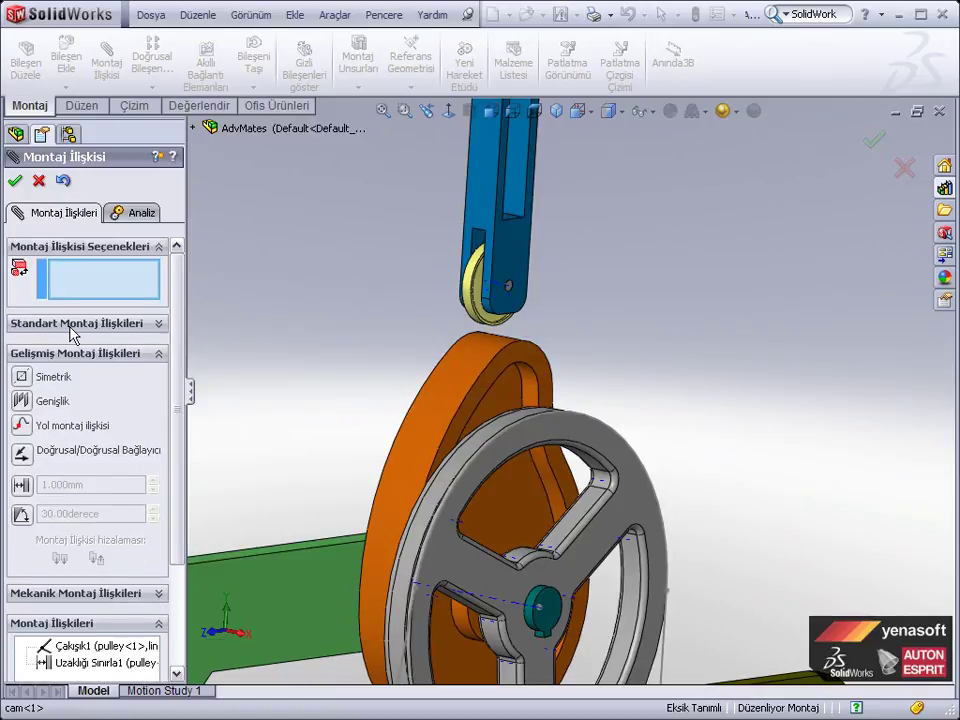
Step: Add a Cam mate using the orange cam's outer face as cam and the roller face as follower
click(72, 324)
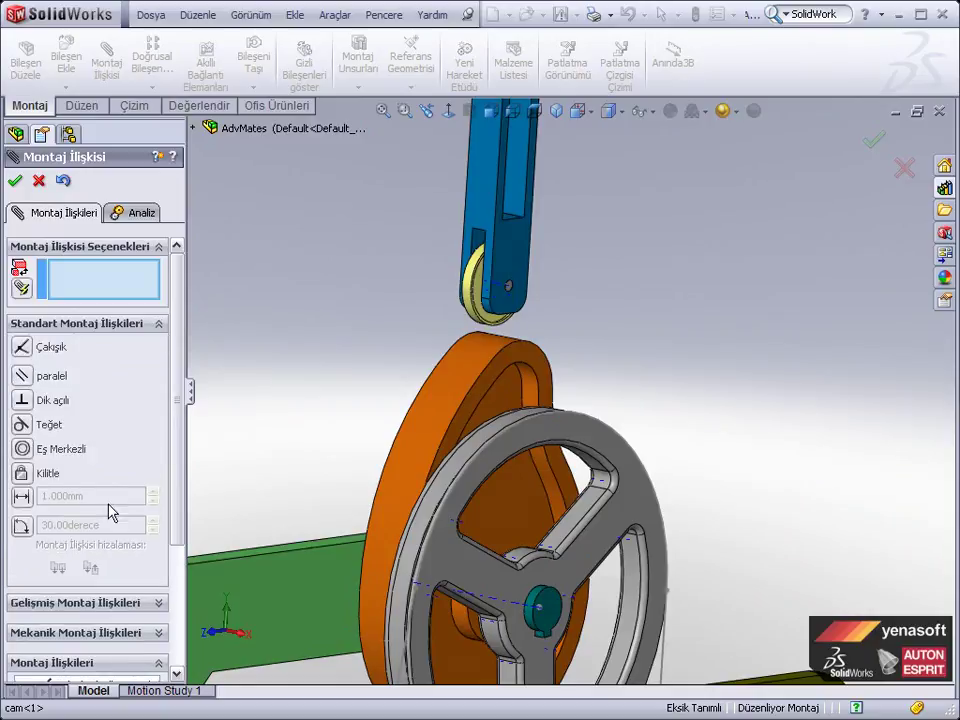
click(70, 632)
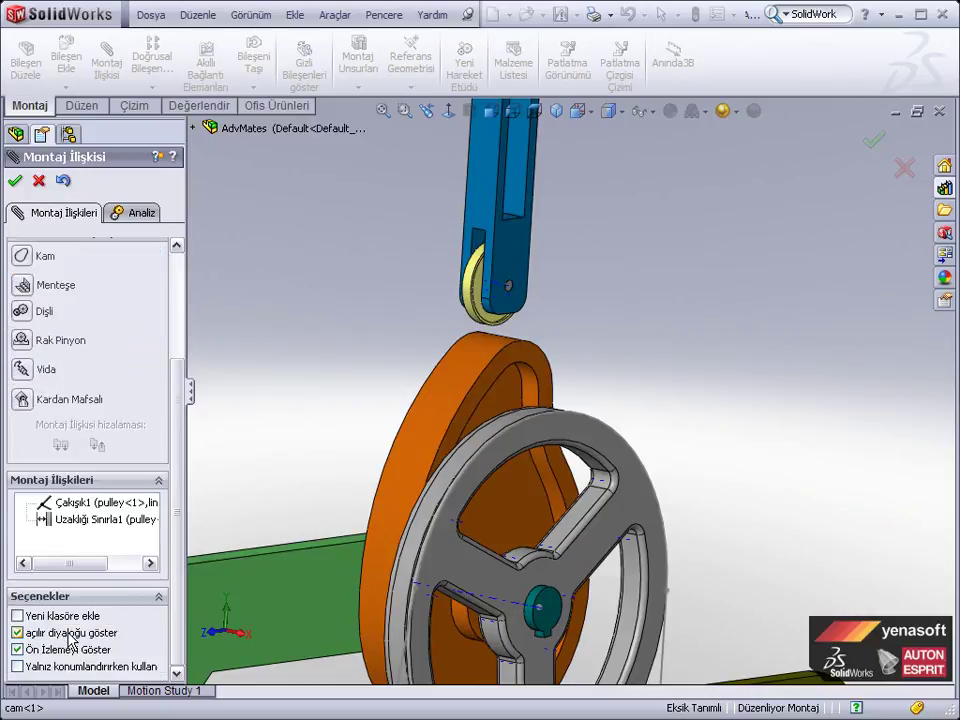
click(22, 256)
scroll(150, 340, up, 3)
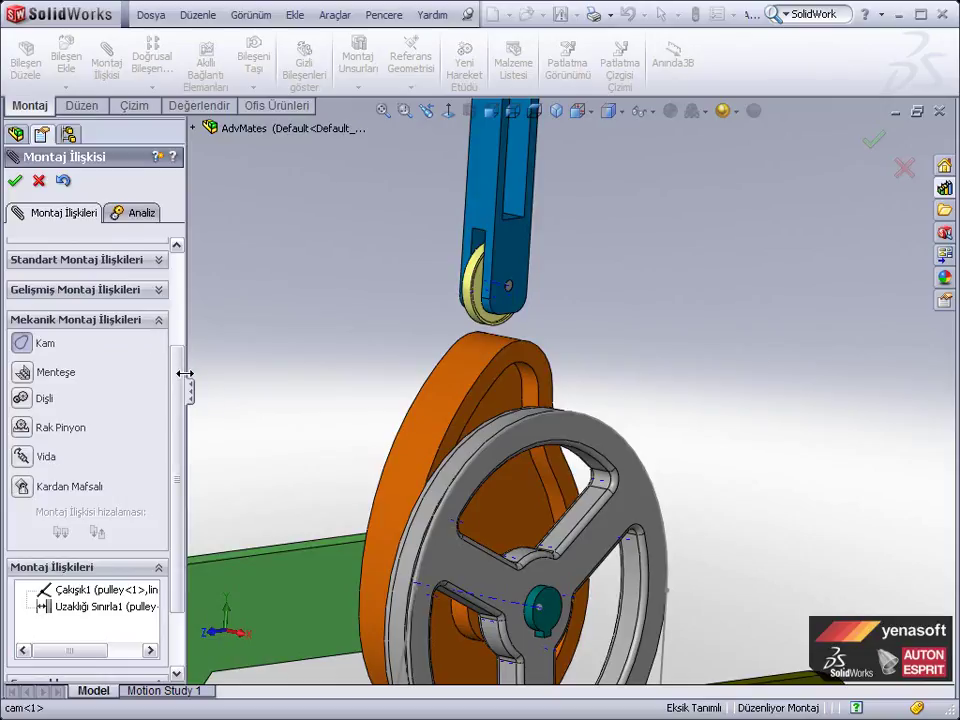
drag(178, 376, 178, 285)
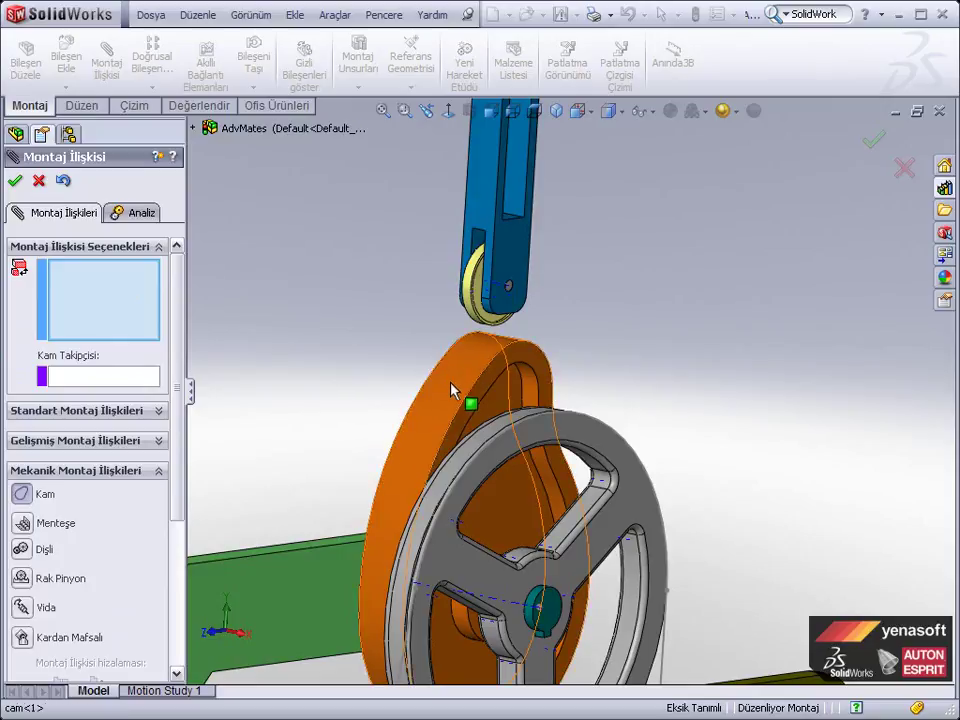
click(452, 391)
click(78, 380)
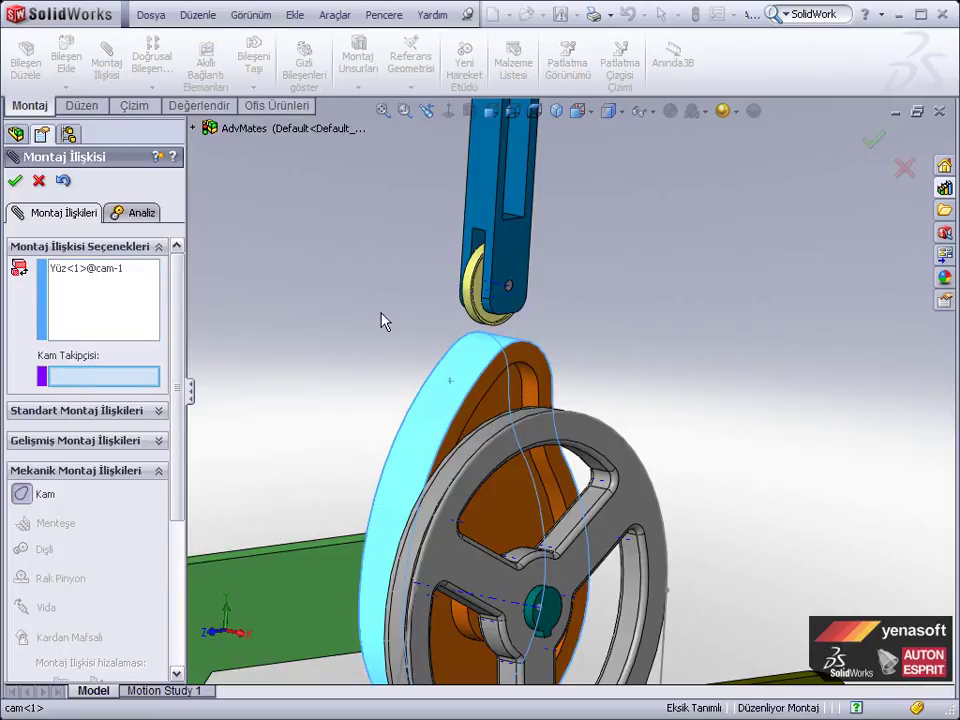
click(473, 316)
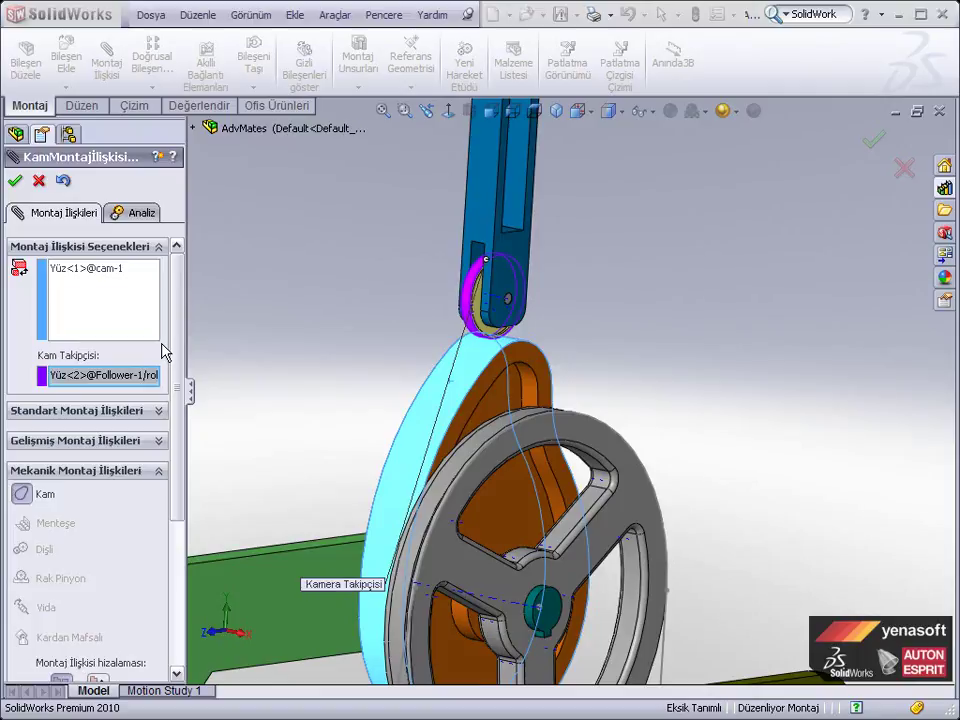
click(15, 181)
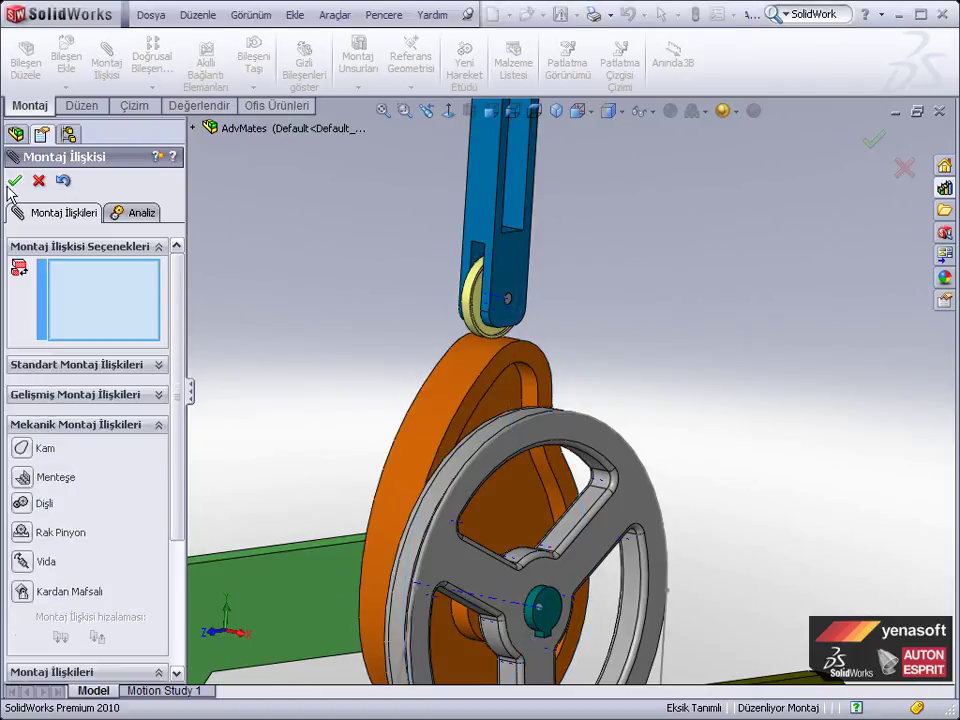
click(15, 181)
Step: Turn the belt drive via the large pulley's rim and the small pulley so the link swings upward
mouse_move(242, 293)
middle_down()
mouse_move(285, 386)
mouse_move(305, 386)
mouse_move(392, 432)
mouse_move(368, 388)
mouse_move(347, 401)
middle_up()
scroll(336, 396, up, 3)
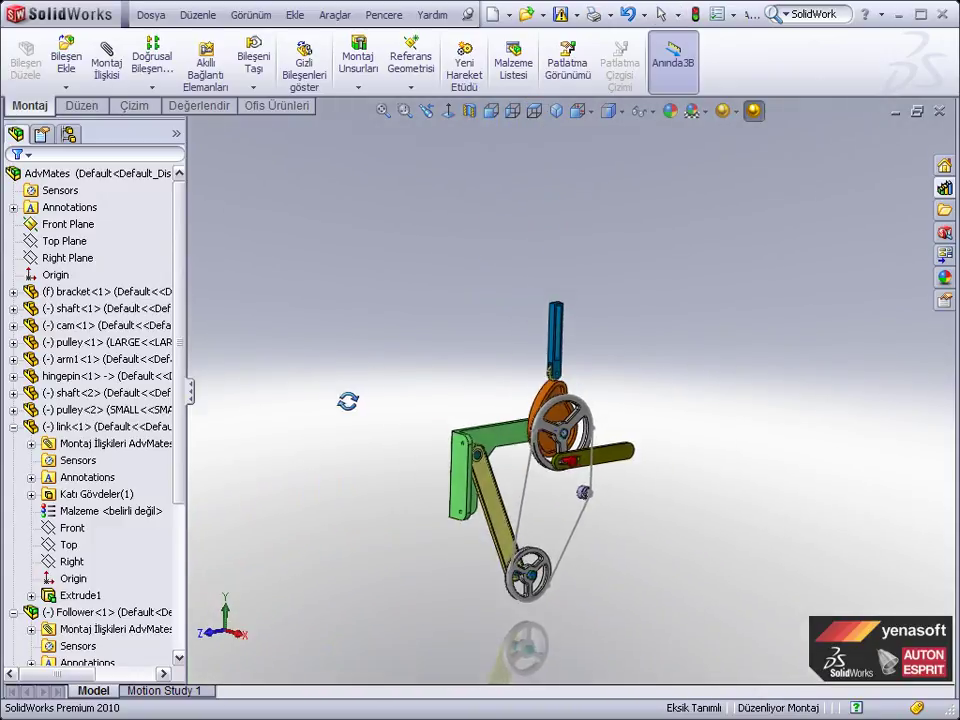
scroll(600, 532, down, 2)
scroll(590, 560, down, 2)
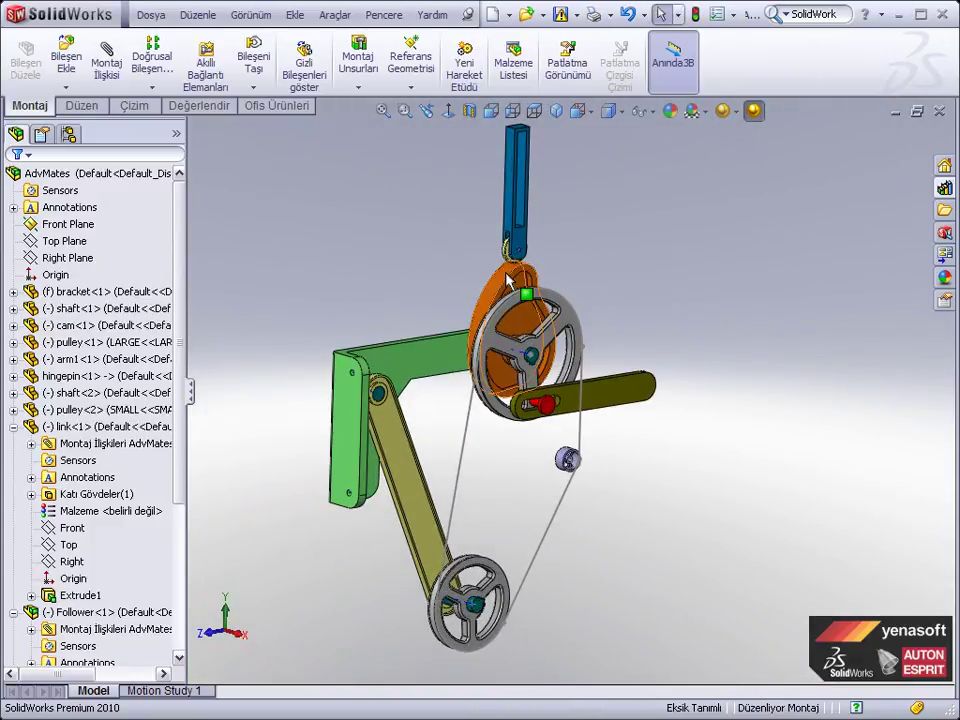
click(566, 318)
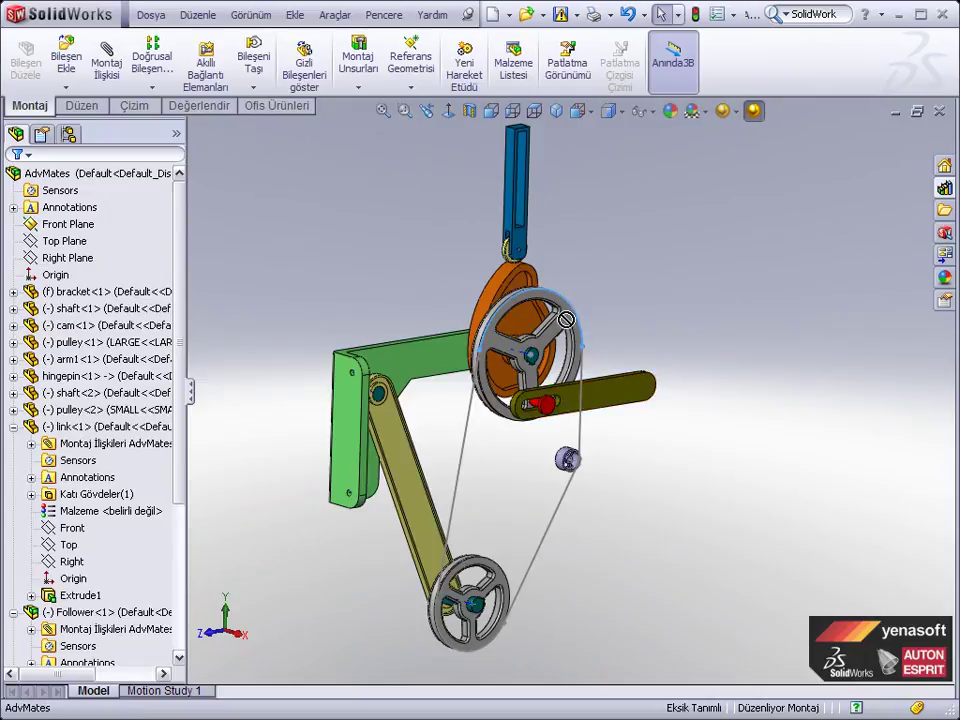
click(510, 602)
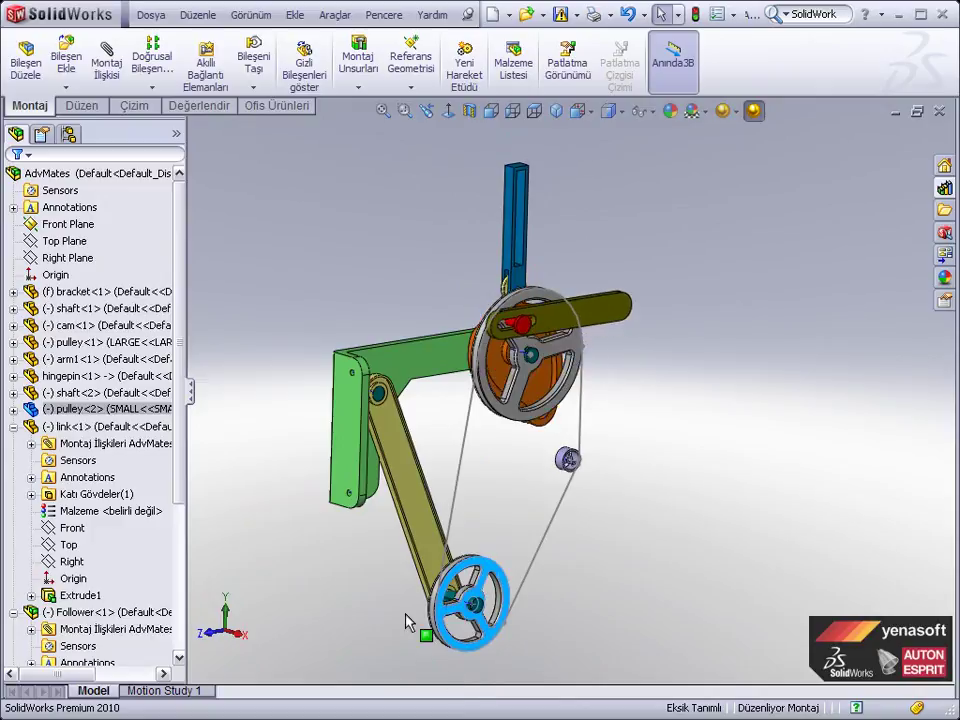